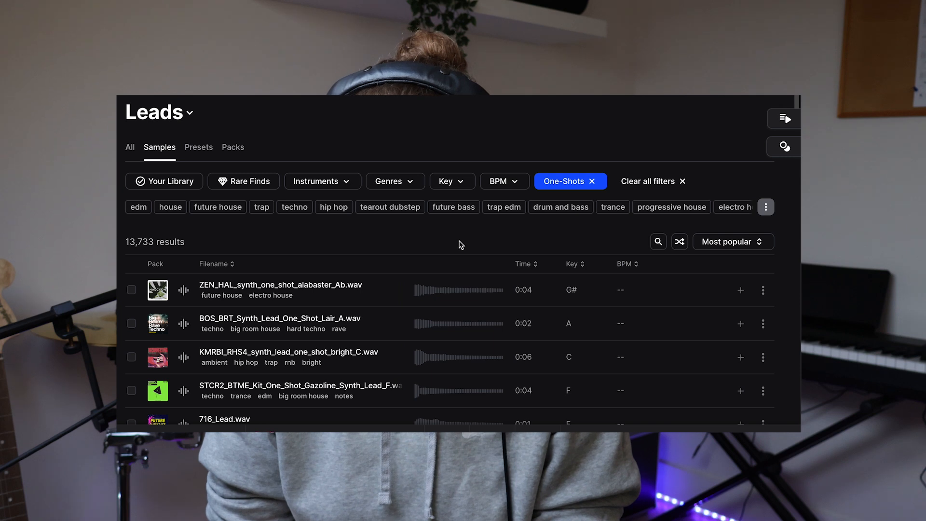
Step: Filter the lead one-shot samples to the key of C
left_click(452, 182)
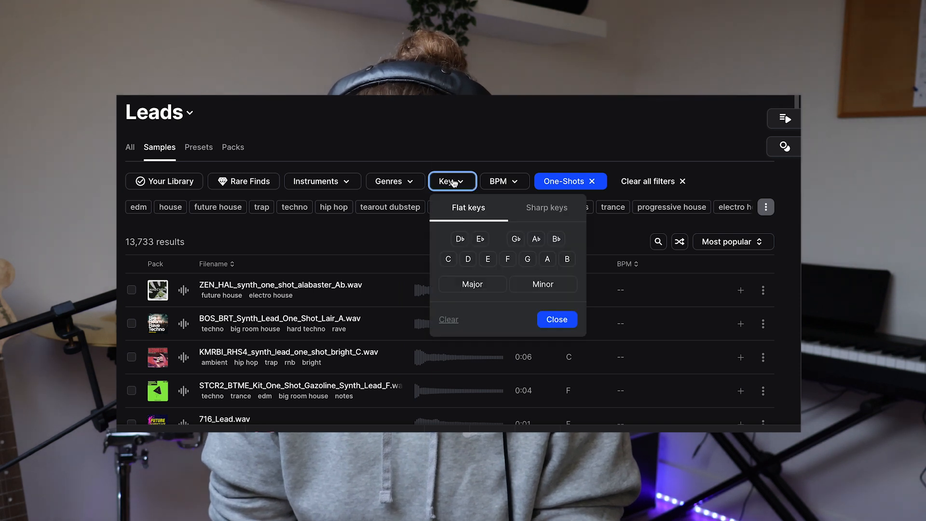
left_click(448, 261)
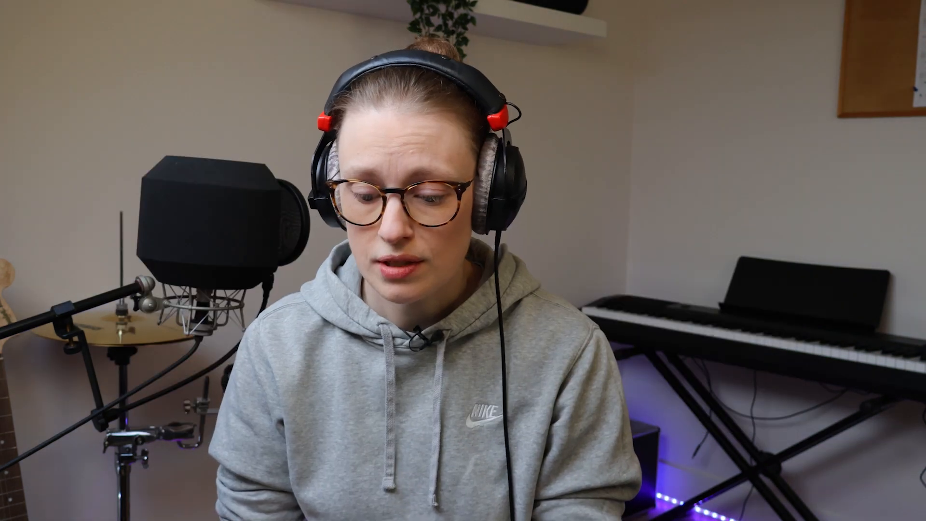
key("Up")
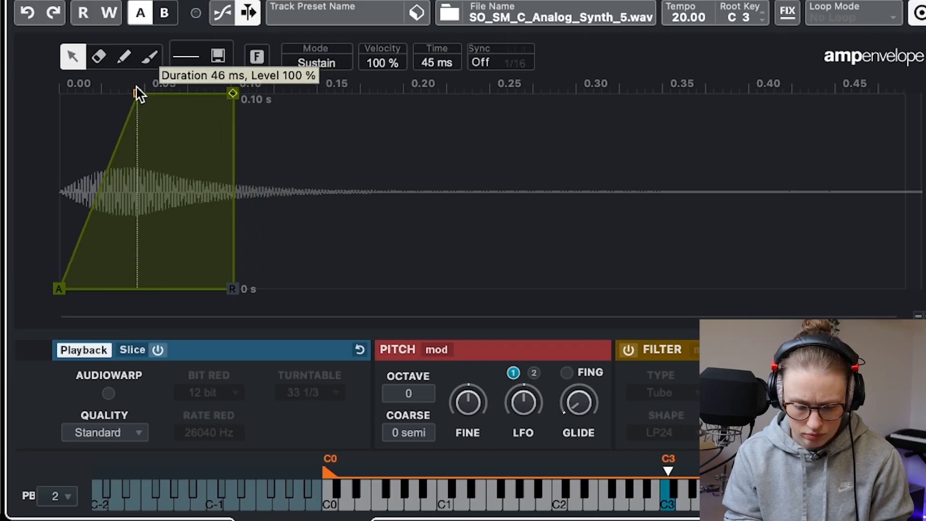
Step: Move the attack point of the SO_SM_C_Analog_Synth_5 sample's amp envelope to the very start
left_click_drag(136, 88, 73, 84)
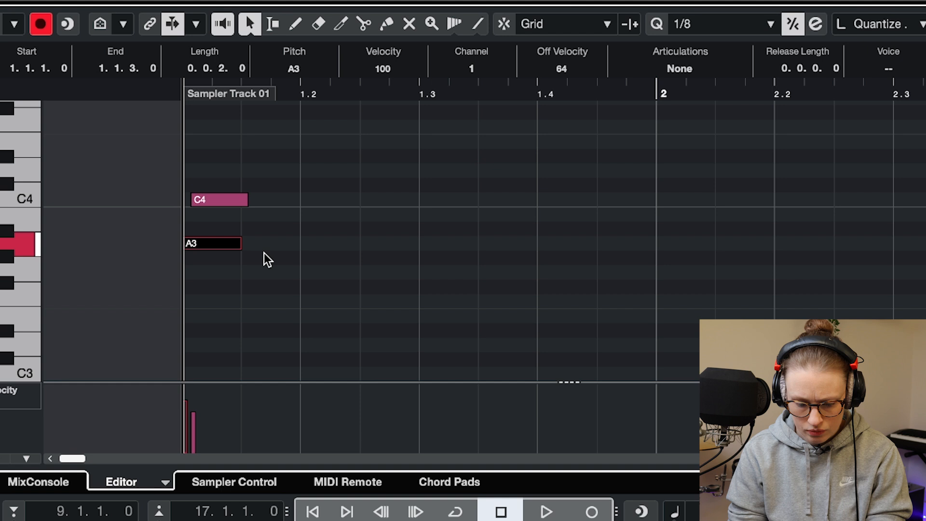
Step: Build the Sampler Track 01 melody from repeated duplicates of the first note, placing each copy further along at its own pitch, and play it back
left_click(210, 241)
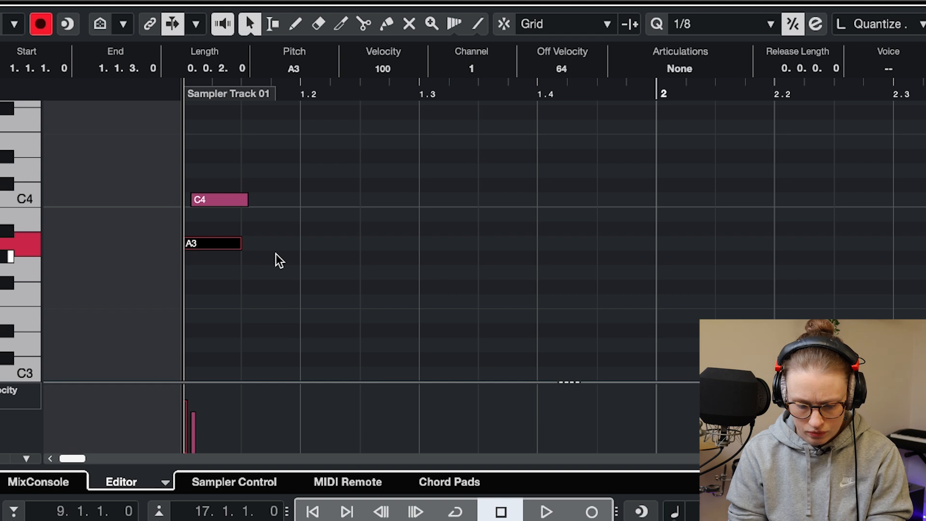
key("alt+d")
left_click_drag(256, 247, 317, 254)
key("alt+d")
left_click_drag(378, 229, 379, 219)
key("alt+d")
mouse_move(437, 212)
left_mouse_down()
mouse_move(438, 189)
mouse_move(437, 198)
left_mouse_up()
key("alt+d")
left_click_drag(502, 194, 559, 240)
key("alt+d")
key("alt+d")
left_click_drag(626, 241, 682, 246)
key("alt+d")
left_click(670, 415)
key("space")
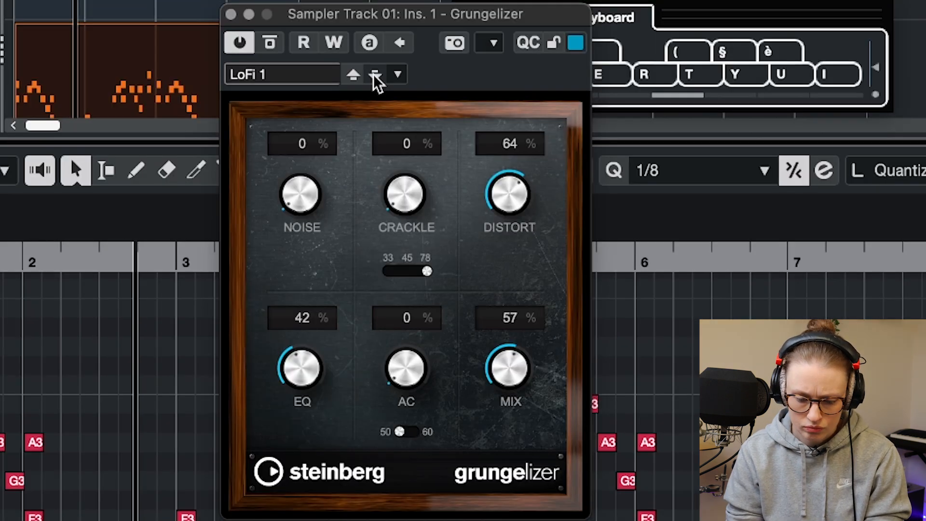
Step: Switch Grungelizer to the next preset after LoFi 1 and adjust the Delay 2 settings in StereoDelay
left_click(375, 75)
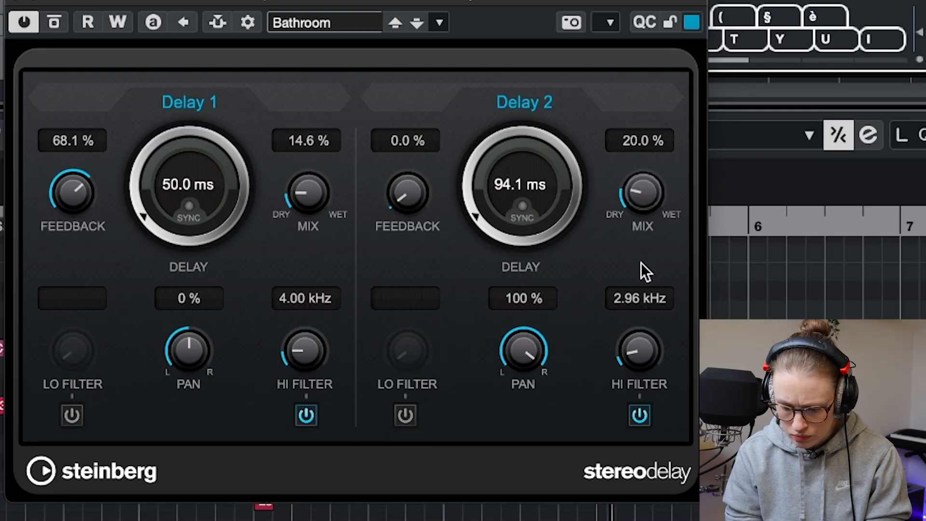
left_click_drag(641, 262, 639, 275)
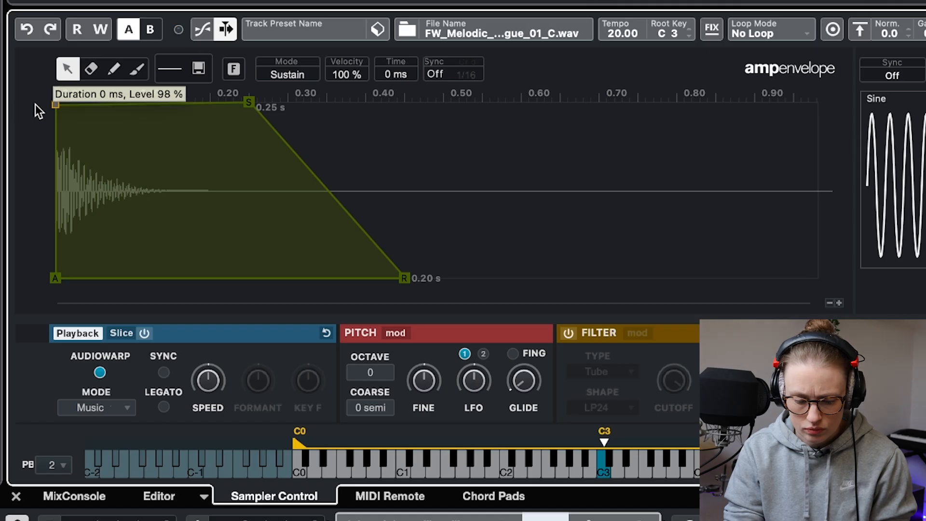
Step: Adjust the attack point in the amp envelope of the FW_Melodic sample
left_click_drag(53, 105, 83, 105)
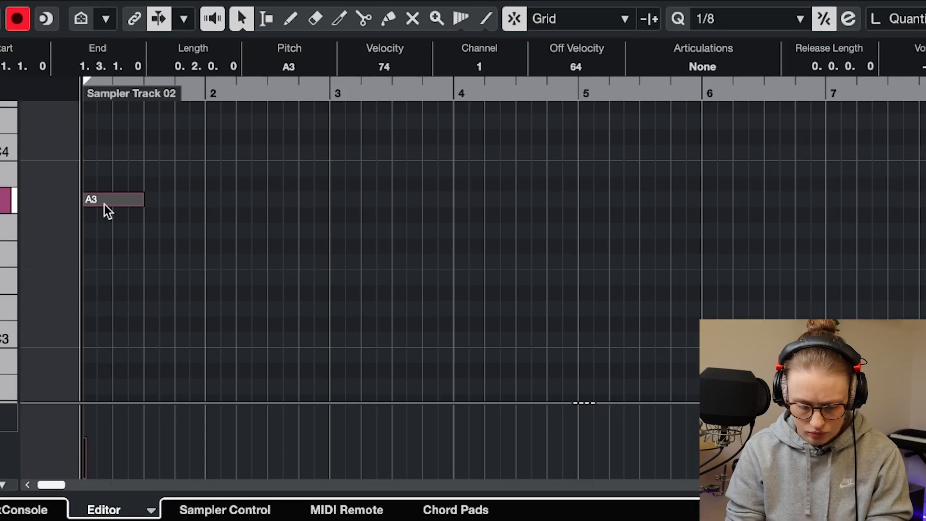
Step: Arrange E3 on the last beat before bar 2 and F3 at bar 2 on Sampler Track 02, and play the phrase back
left_click_drag(104, 204, 288, 262)
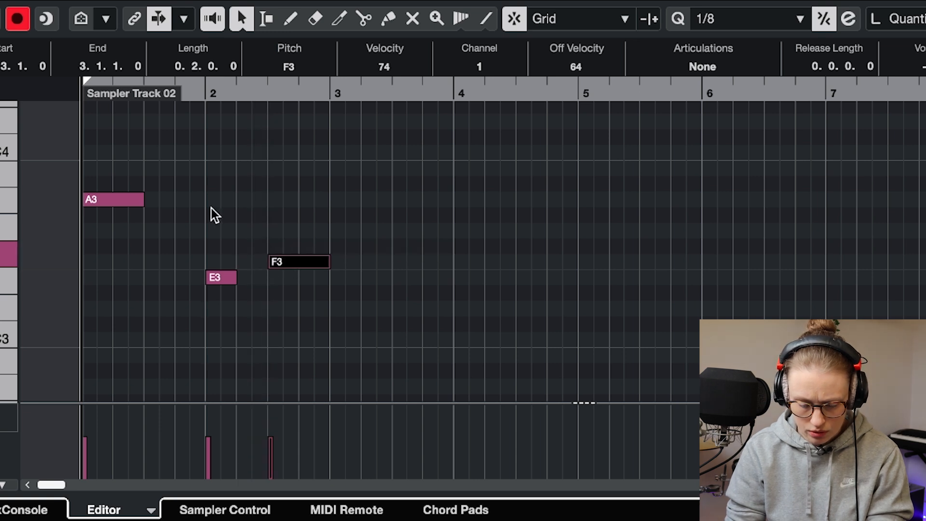
left_click(215, 277)
left_click_drag(215, 279, 186, 279)
left_click_drag(289, 262, 227, 263)
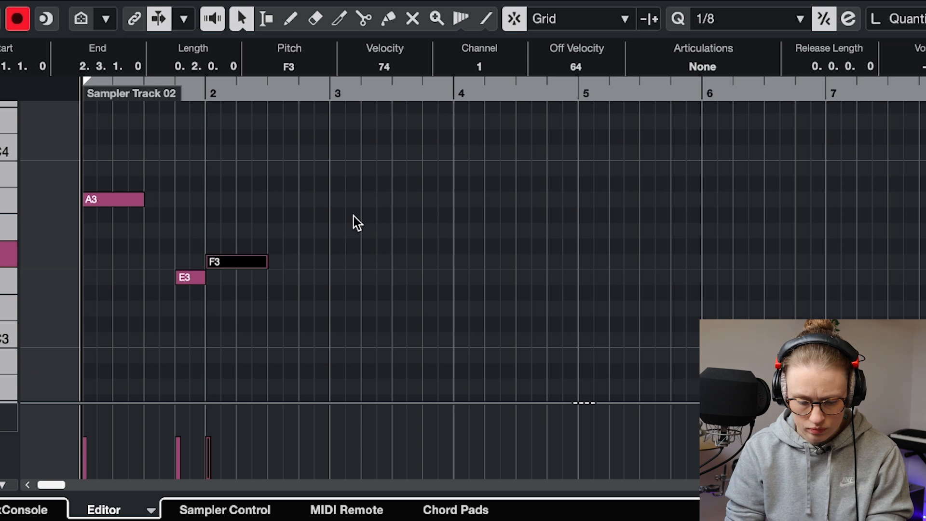
key("space")
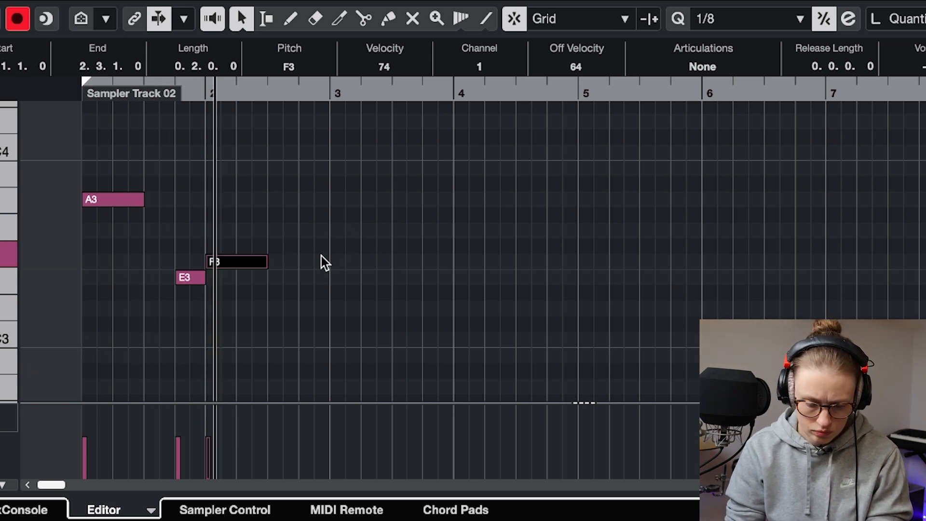
key("space")
Step: Duplicate the F3 note to bars 3 and 4, add an E3 at 4.3, and play back the Sampler Track 02 pattern
left_click_drag(296, 267, 360, 265)
key("alt+d")
left_click_drag(445, 264, 479, 264)
key("alt+d")
left_click_drag(539, 261, 543, 279)
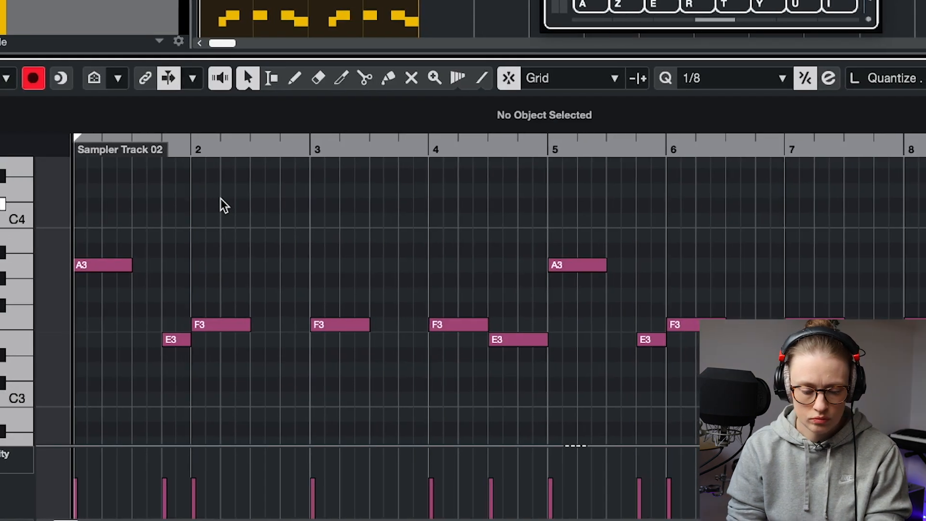
key("space")
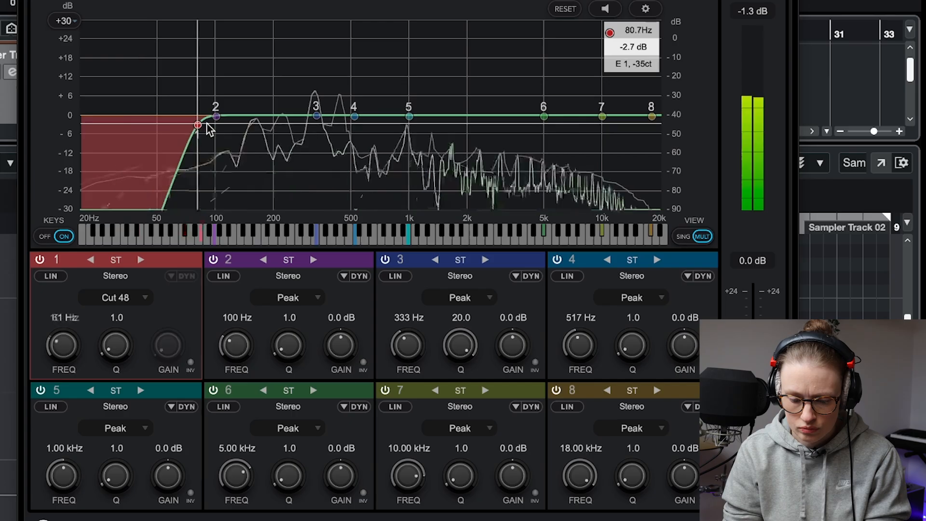
Step: Raise the frequency of the Cut 48 filter on EQ band 1 and load the 4 Voices preset in Cloner
left_click_drag(213, 124, 315, 150)
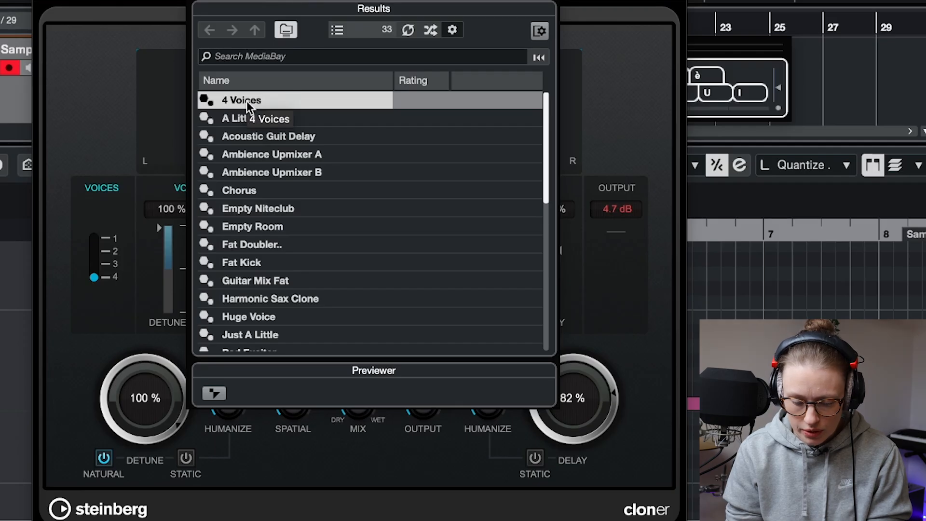
double_click(247, 100)
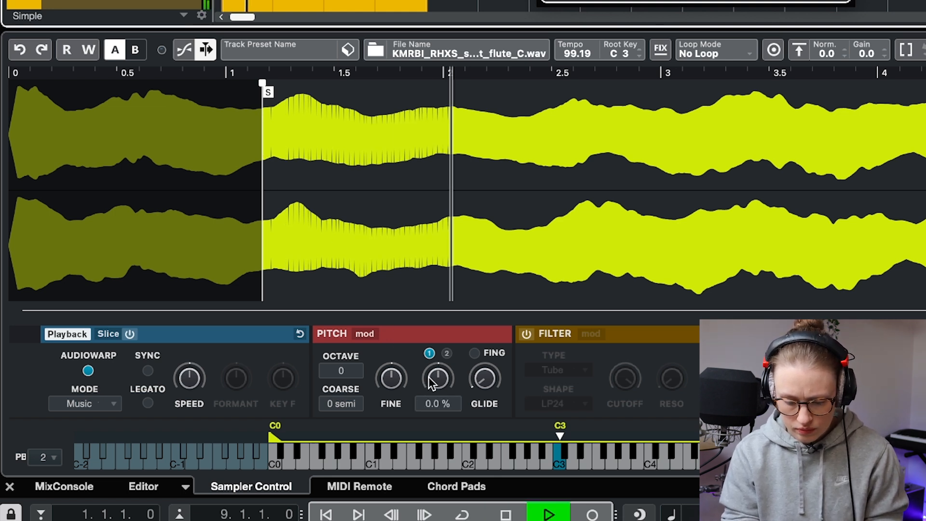
Step: Raise the flute sample's fine pitch and set its glide to about 41 ms
left_click_drag(391, 378, 392, 364)
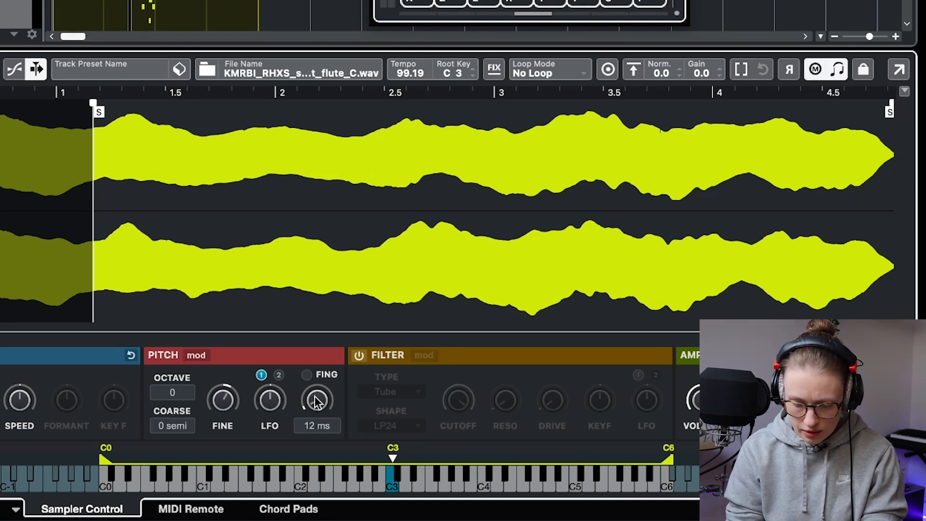
mouse_move(317, 403)
left_mouse_down()
mouse_move(317, 393)
mouse_move(312, 402)
left_mouse_up()
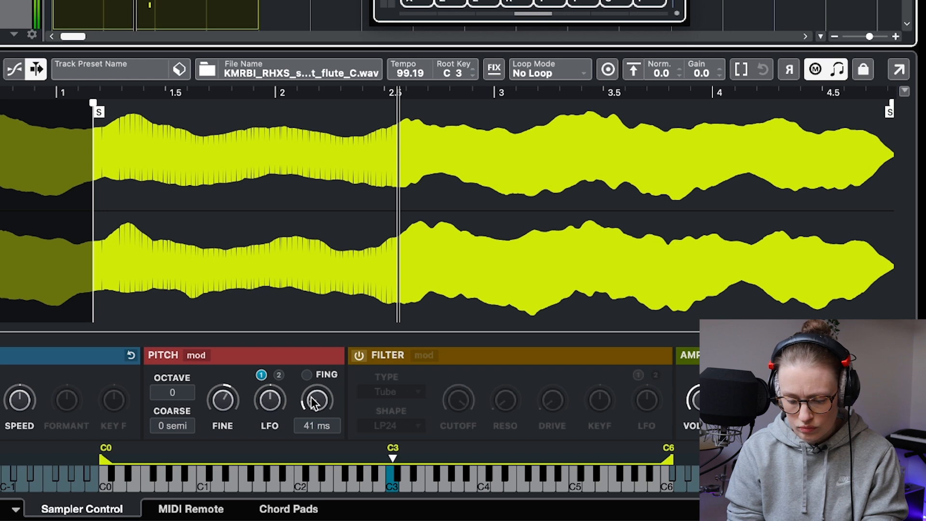
left_click_drag(312, 401, 312, 402)
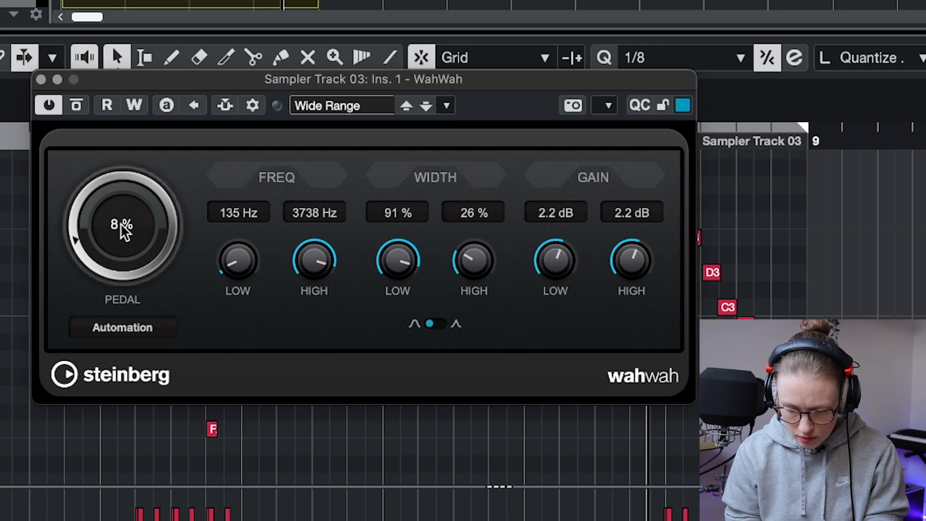
Step: Adjust the WahWah pedal on Sampler Track 03 and assign the track's automation lane to the WahWah Pedal parameter
left_click_drag(126, 235, 119, 259)
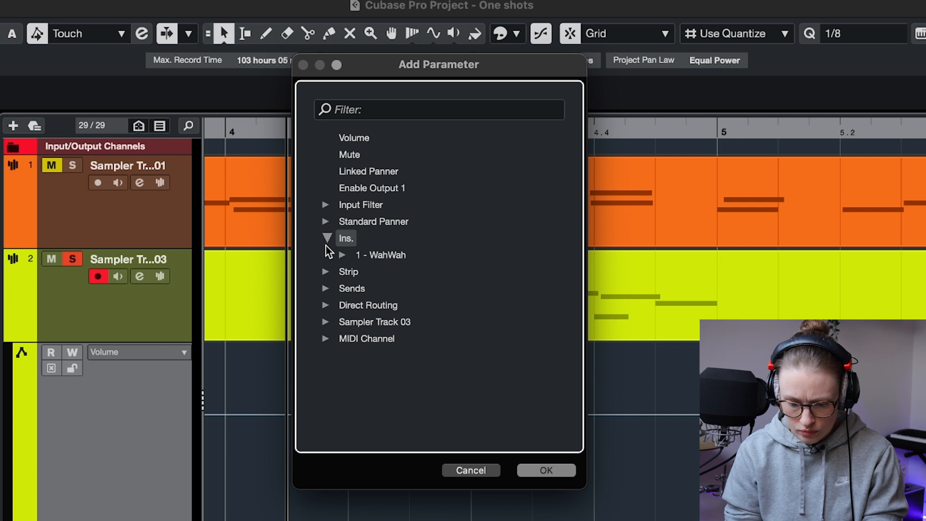
left_click(343, 255)
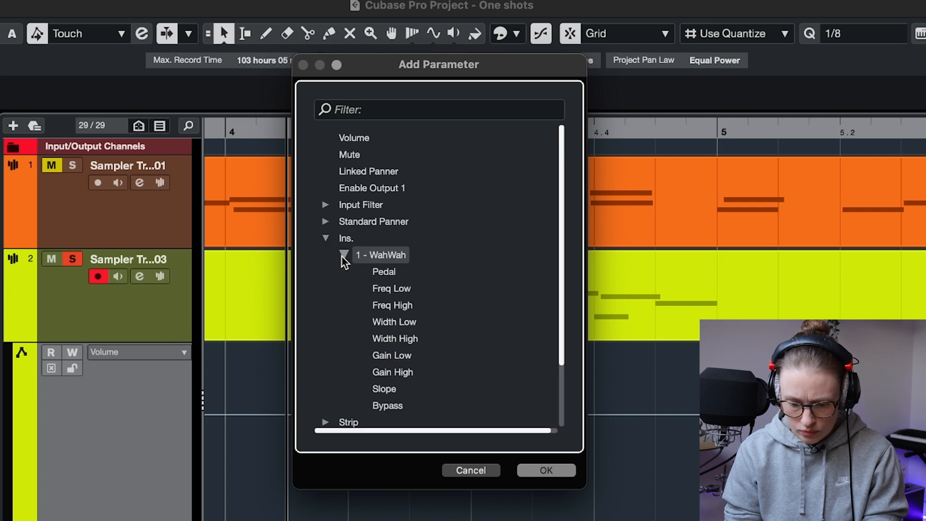
left_click(558, 473)
Step: Draw a sine-shaped automation curve for the WahWah pedal from 4.2 to bar 5 and play it back
left_click(433, 32)
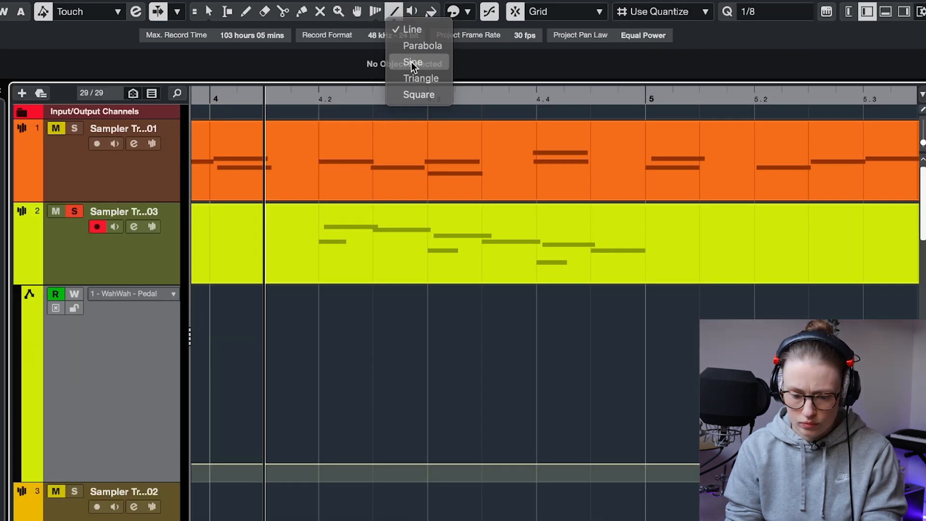
left_click(455, 91)
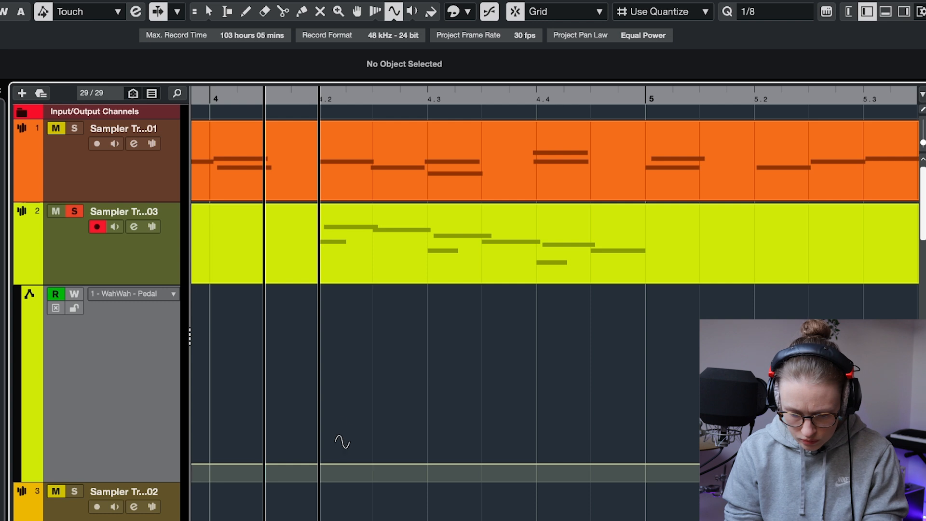
mouse_move(339, 461)
left_mouse_down()
mouse_move(393, 397)
mouse_move(582, 346)
mouse_move(627, 347)
left_mouse_up()
key("space")
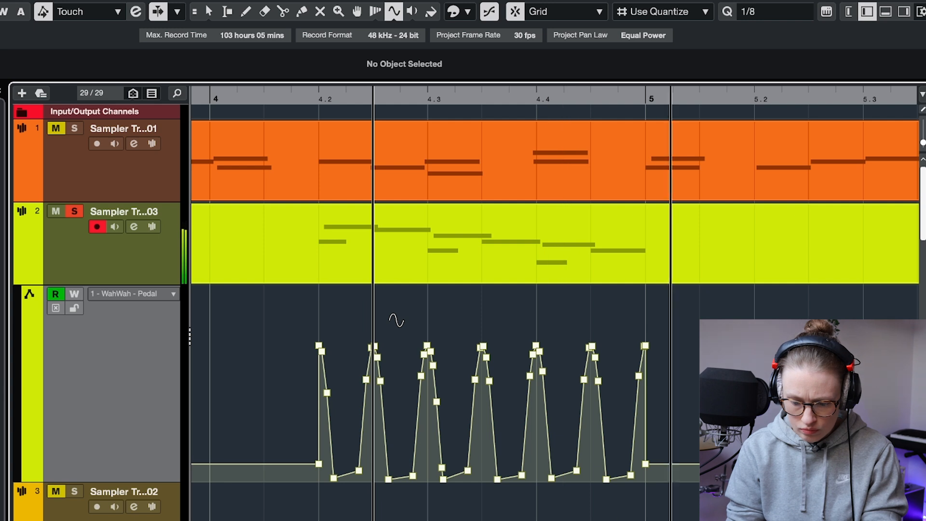
key("space")
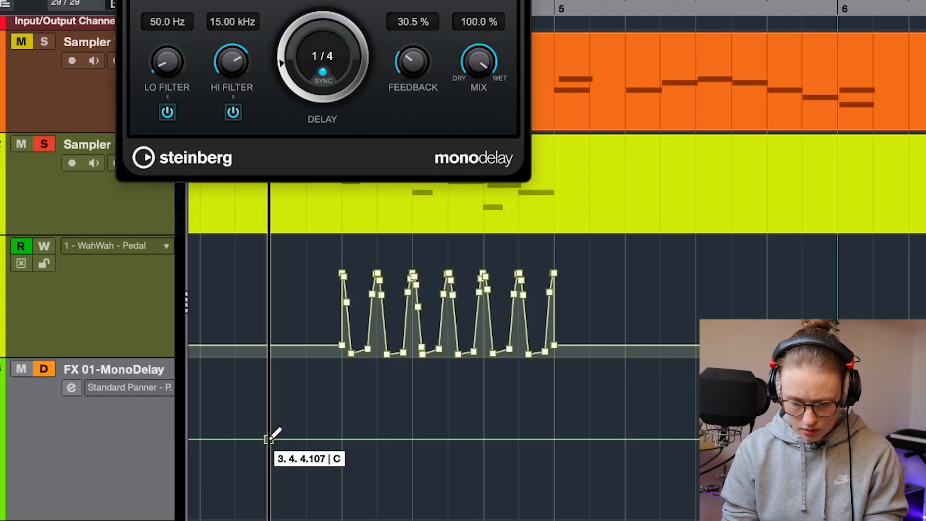
Step: Automate the MonoDelay FX track's panning with a jump to one side at 4.2 and a bent curve to the opposite side after bar 6
left_click(269, 438)
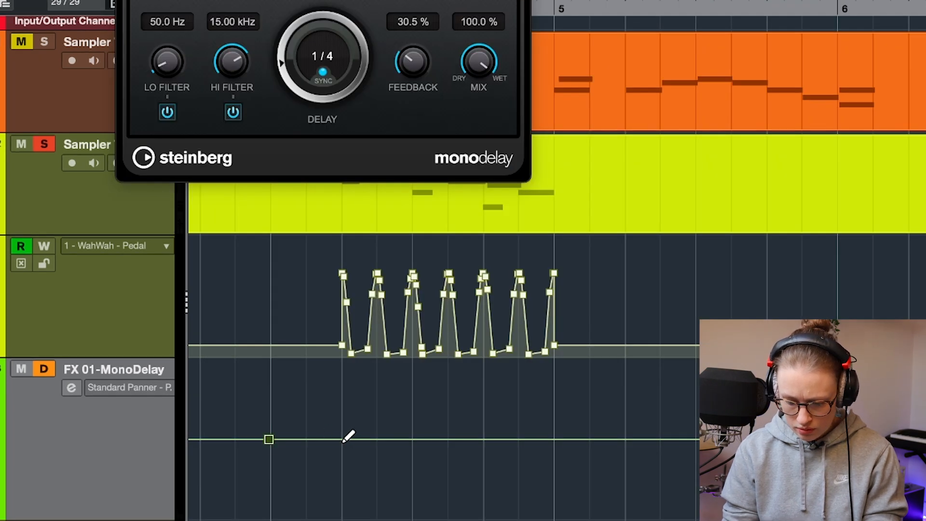
left_click(342, 439)
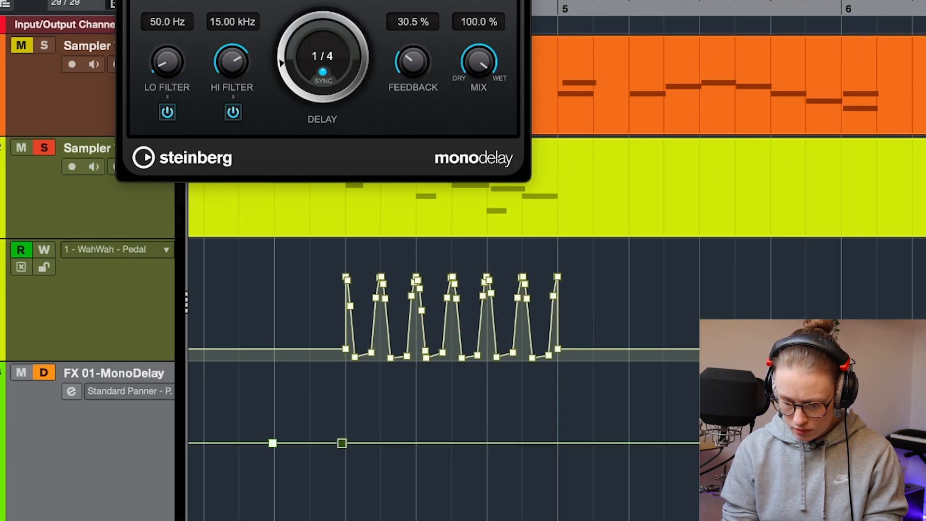
left_click_drag(409, 441, 345, 362)
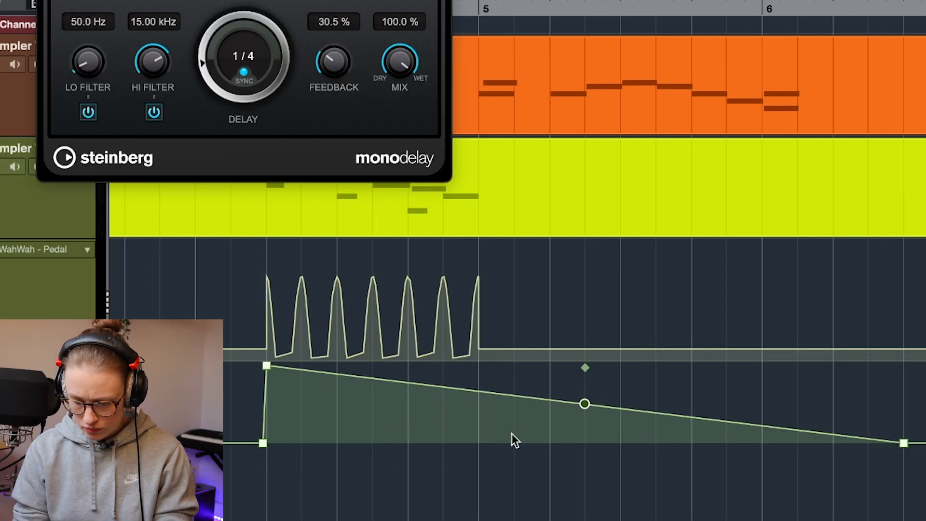
left_click_drag(904, 443, 904, 518)
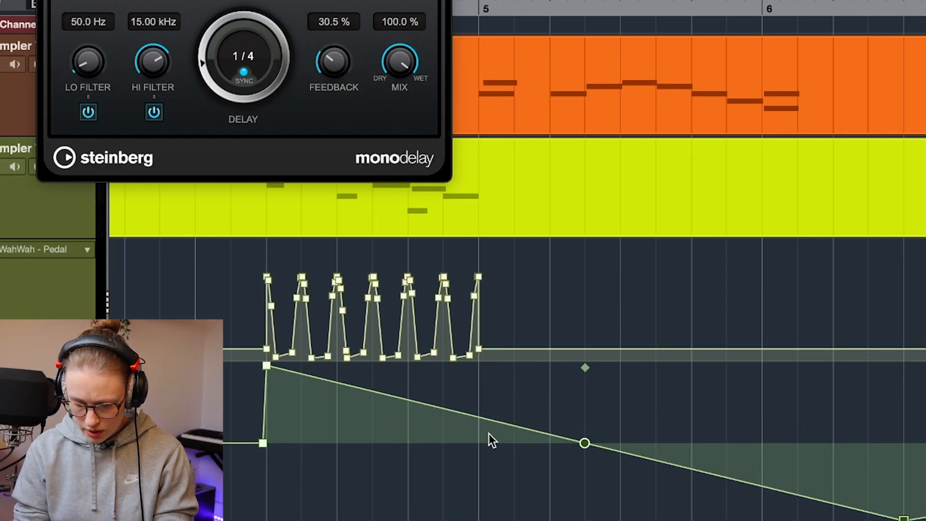
left_click_drag(584, 448, 477, 477)
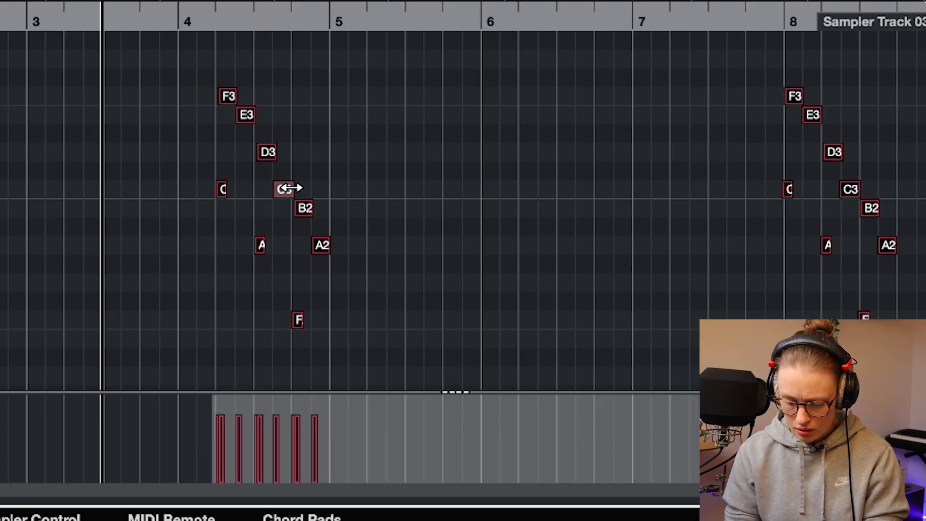
Step: Transpose all selected notes on Sampler Track 03 up one octave
key("shift+Up")
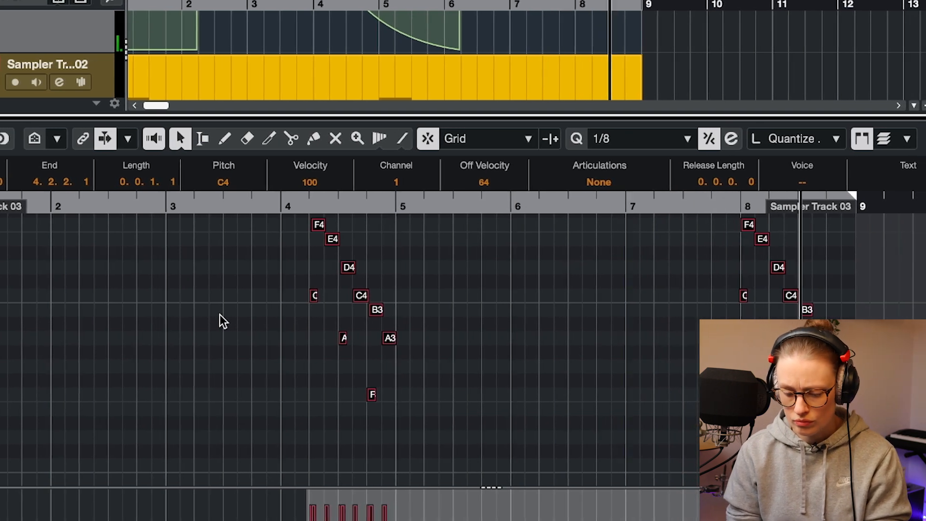
scroll(616, 290, "right", 3)
scroll(616, 290, "up", 1)
left_click(575, 241)
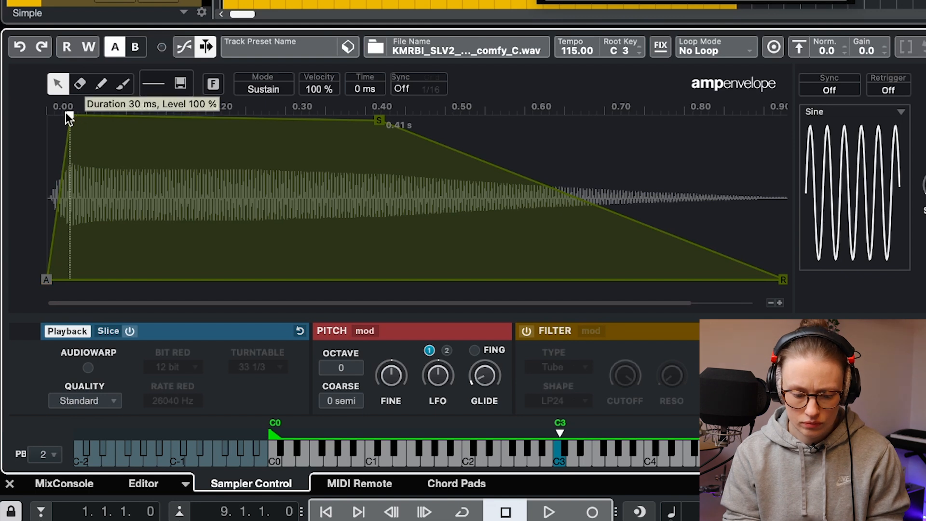
Step: Move the attack point of the comfy_C sample's amp envelope to the start of the sample
left_click_drag(69, 116, 27, 111)
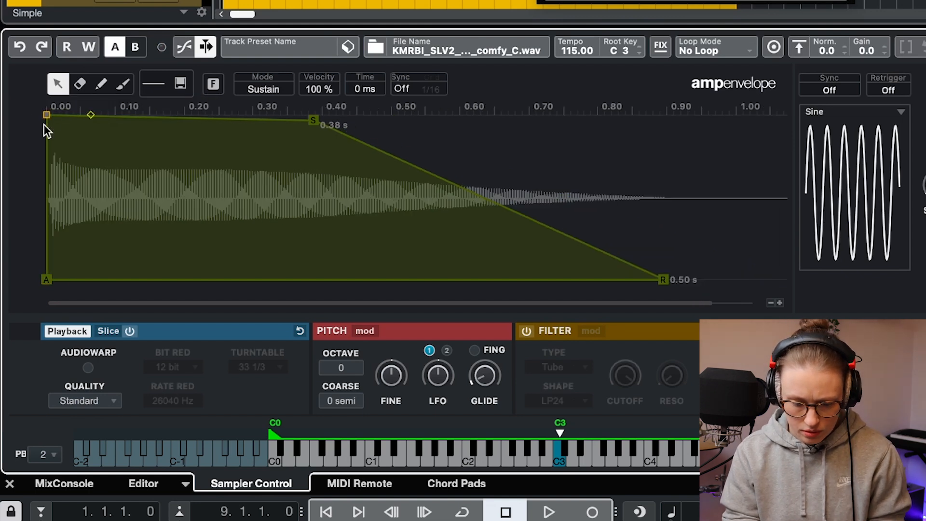
left_click_drag(45, 116, 74, 114)
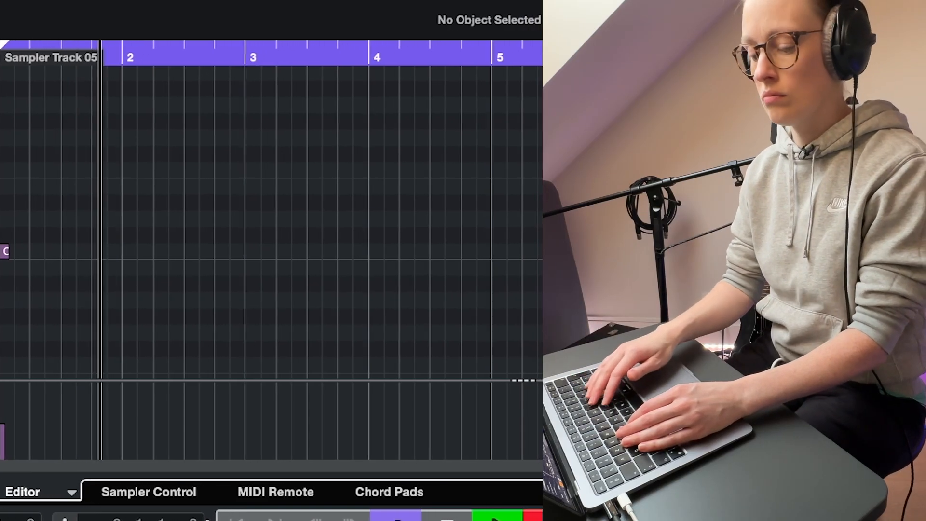
Step: Record a melody on Sampler Track 05 with C notes on the bar starts and a B note midway through bar 4
key("q")
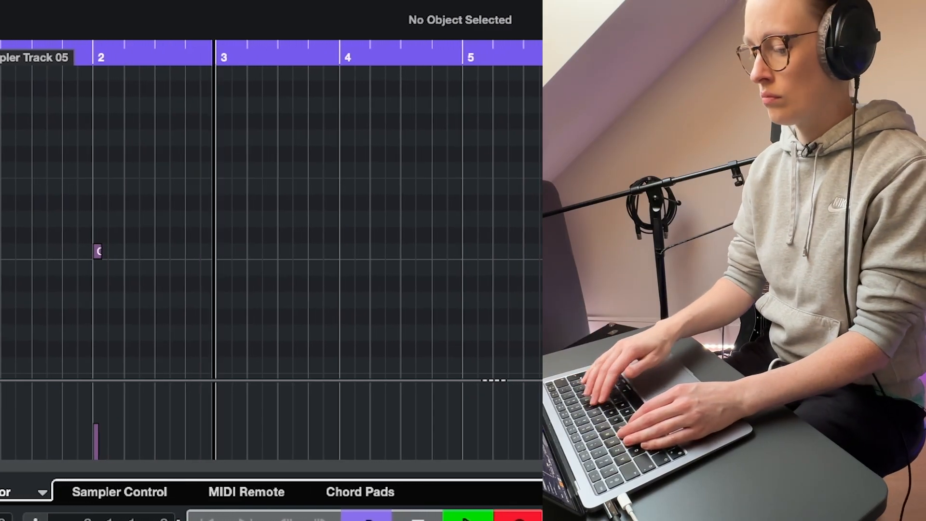
key("q")
key("q")
key("e")
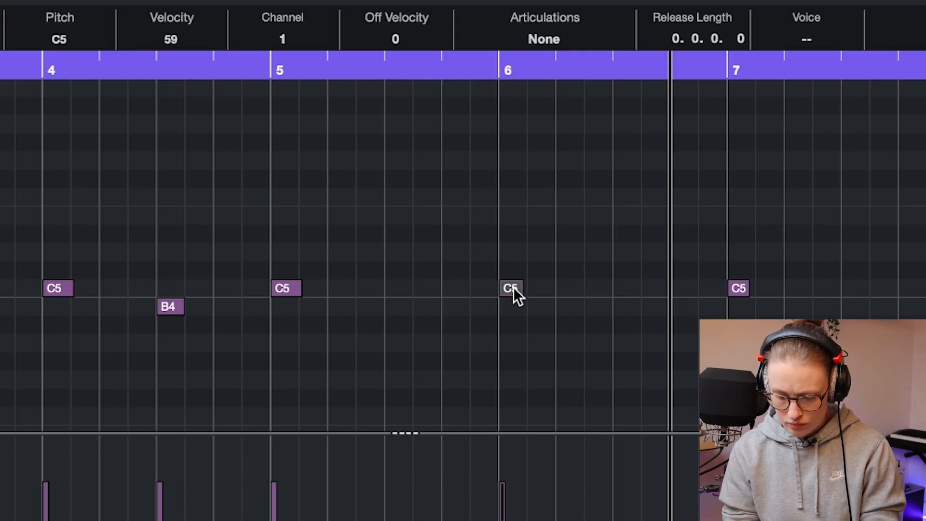
Step: Transpose the C5 note at bar 6 up to E5 and place the playback position at bar 5
key("Up")
key("Up")
key("Up")
key("Up")
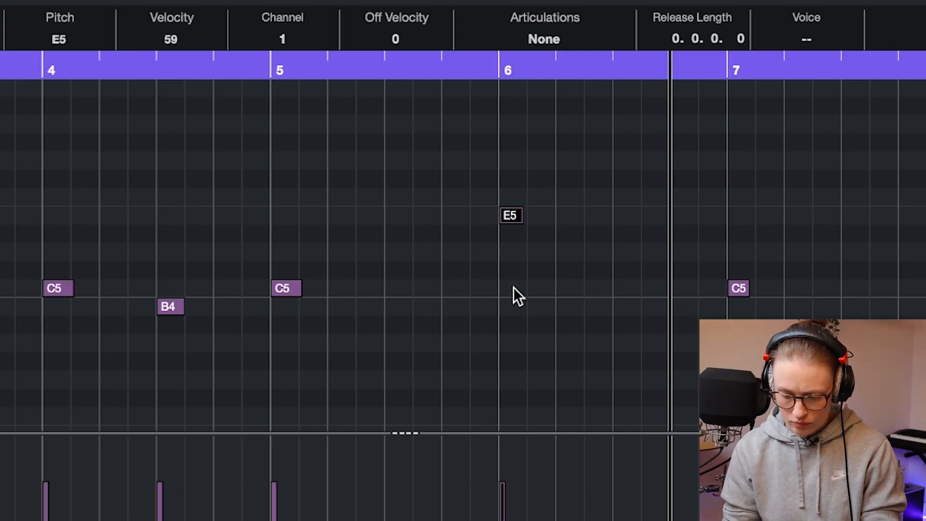
left_click(275, 68)
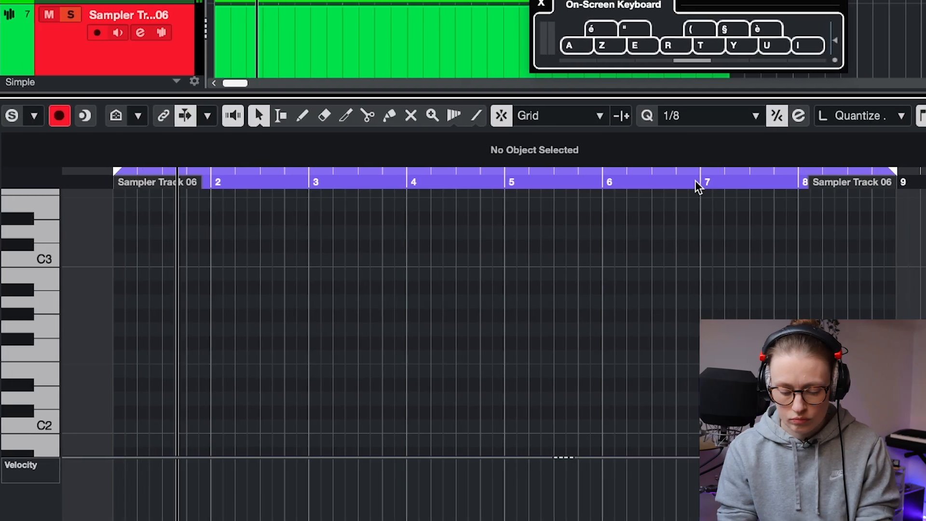
Step: Record a melody of C3, F2, A2 and B2 notes on Sampler Track 06, starting at bar 2
key("i")
key("r")
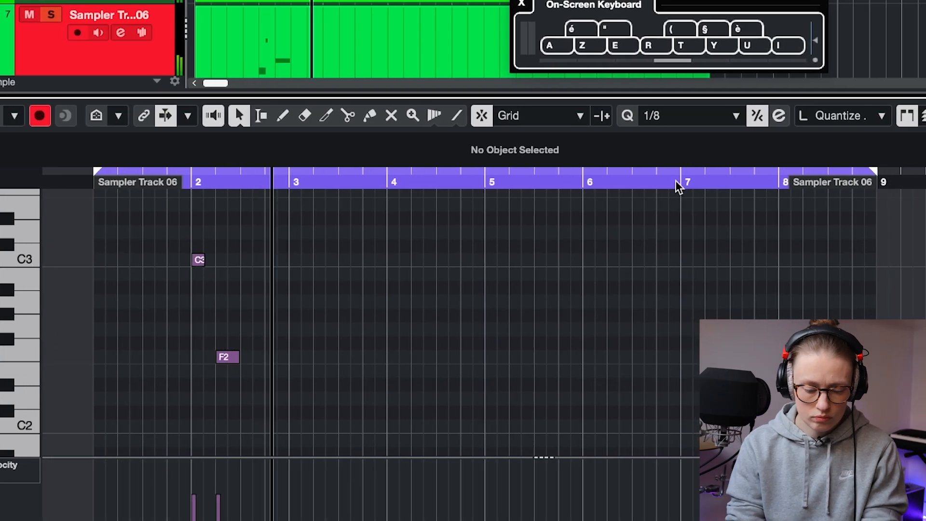
key("y")
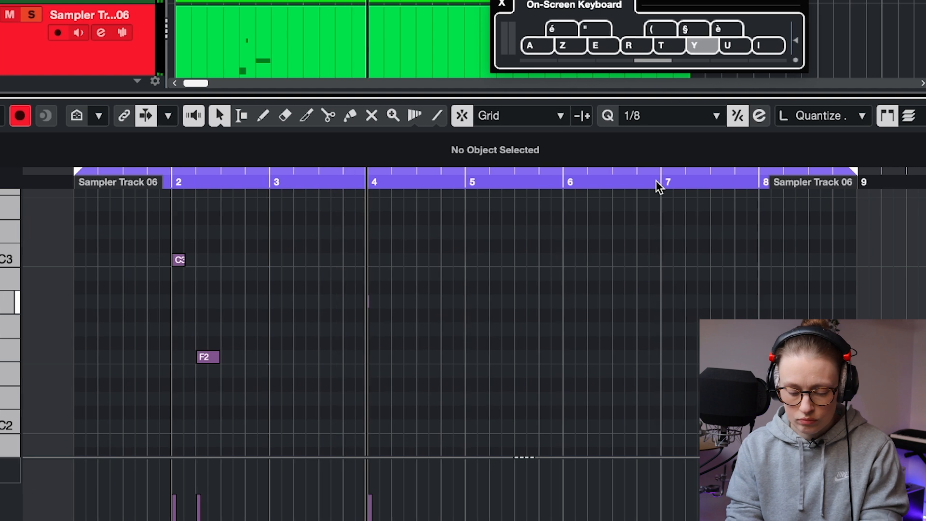
key("u")
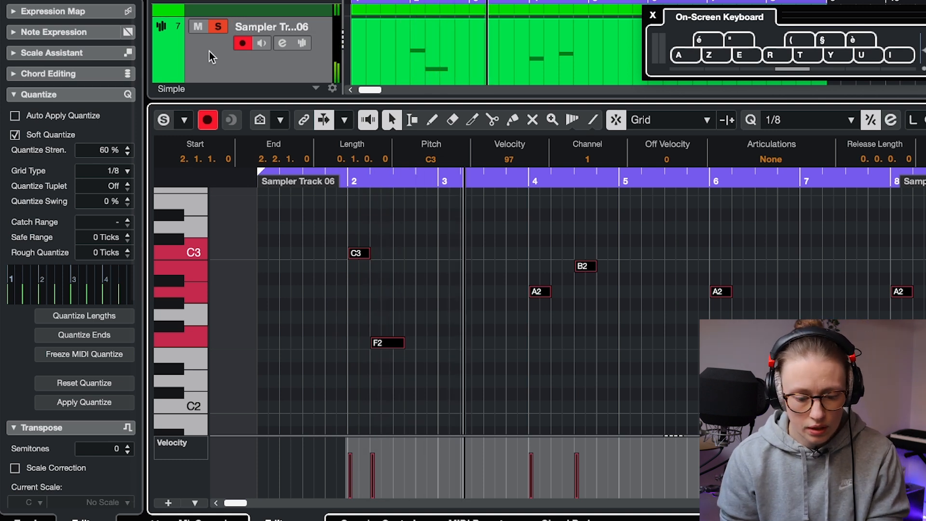
left_click(209, 51)
left_click(67, 82)
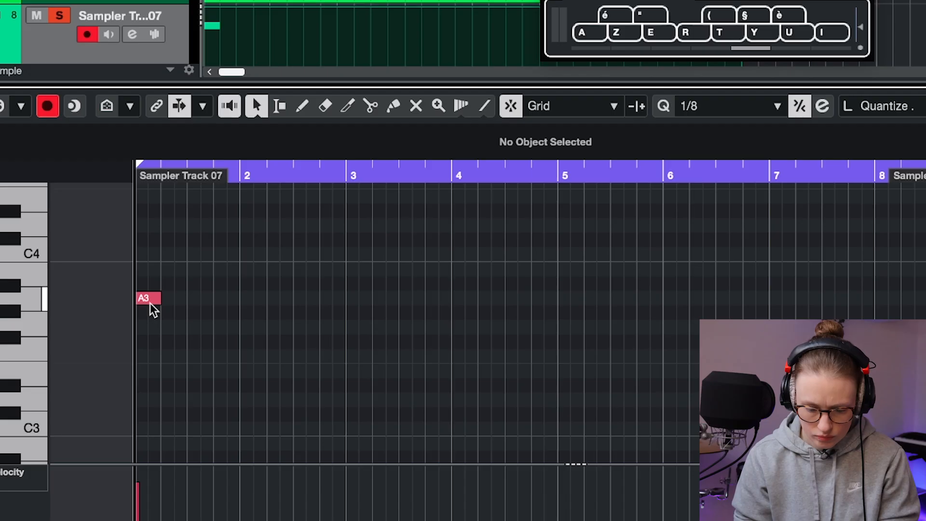
Step: Start a melody on Sampler Track 07 with A3 notes at bar 1 and 2.2 and a G3 note at 2.3.3
left_click(148, 300)
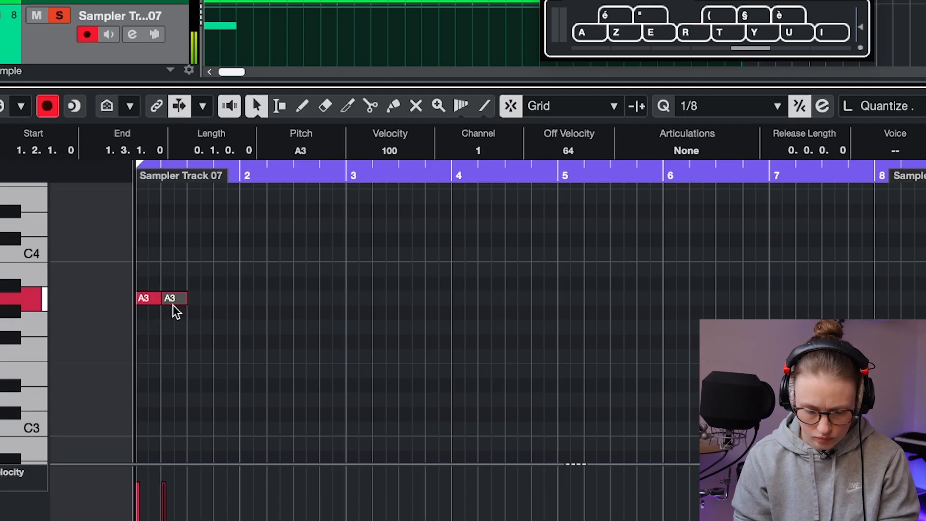
left_click_drag(168, 296, 319, 331)
key("ctrl+d")
key("space")
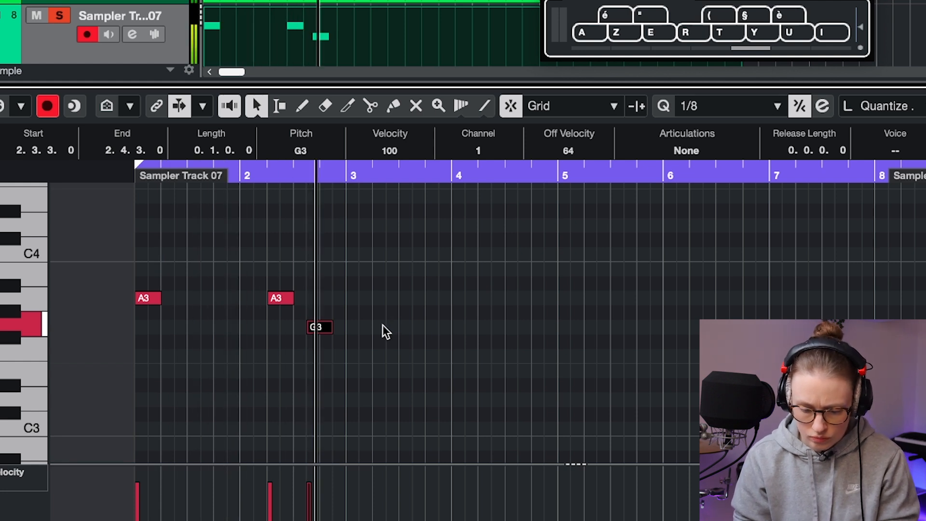
Step: Continue the Sampler Track 07 melody with an F3 note at bar 3 and two E3 notes in bar 4, adjusting the first E3's timing
key("space")
left_click_drag(347, 327, 461, 375)
key("space")
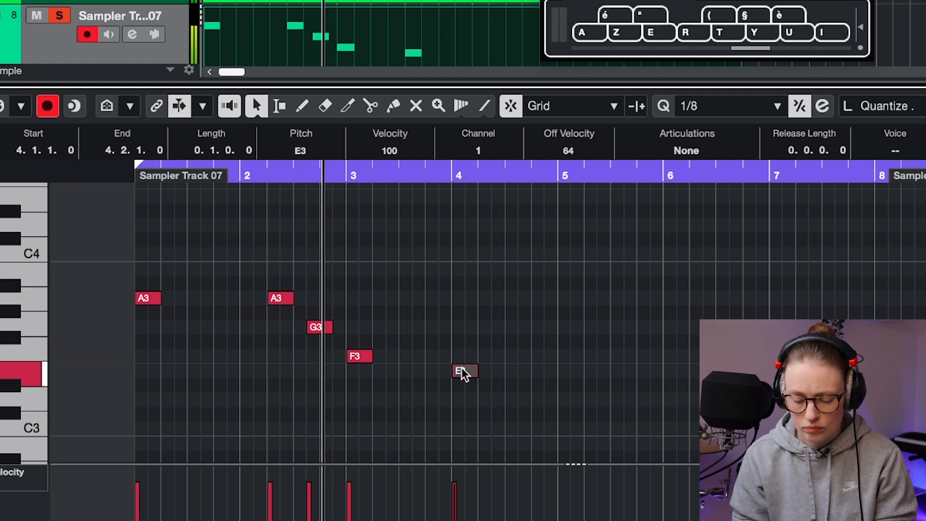
left_click_drag(462, 368, 481, 369)
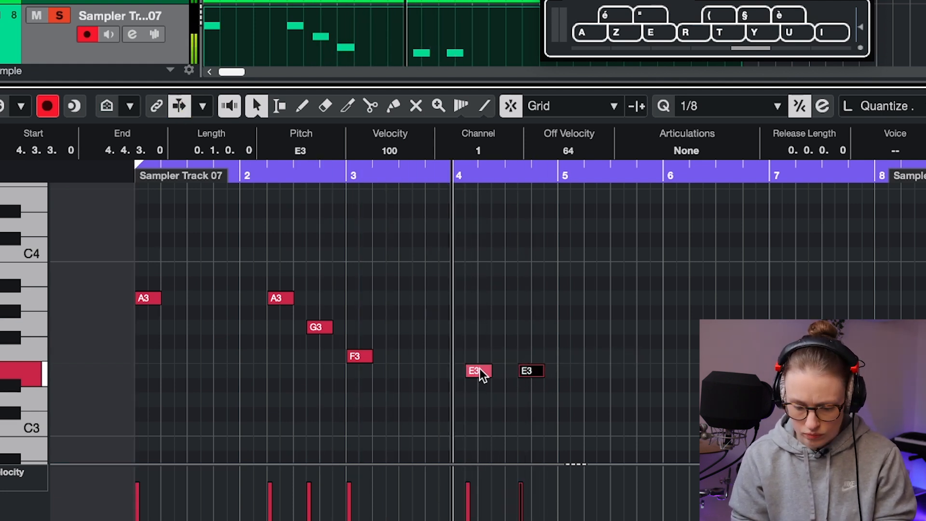
left_click_drag(481, 370, 494, 370)
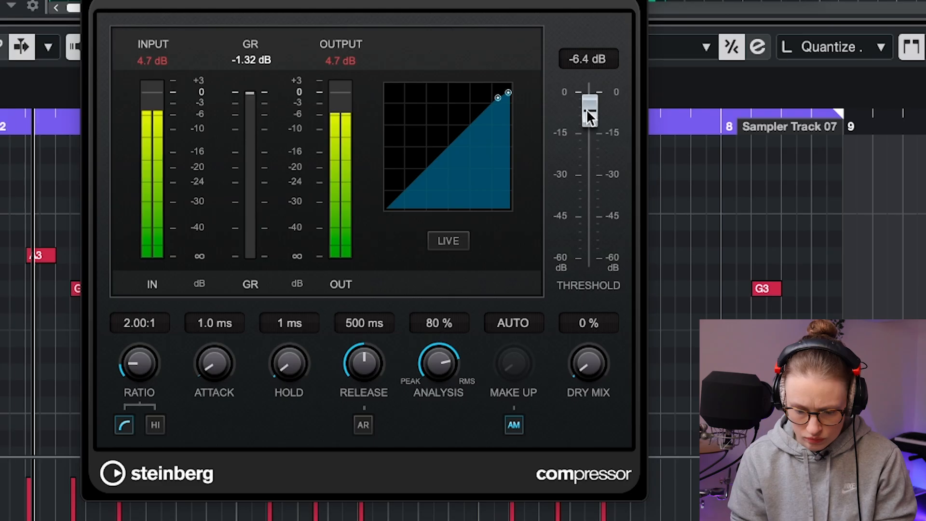
Step: Lower the Compressor's threshold on Sampler Track 07 and adjust the pitch glide time of the voc_C synth sample
left_click_drag(586, 108, 587, 120)
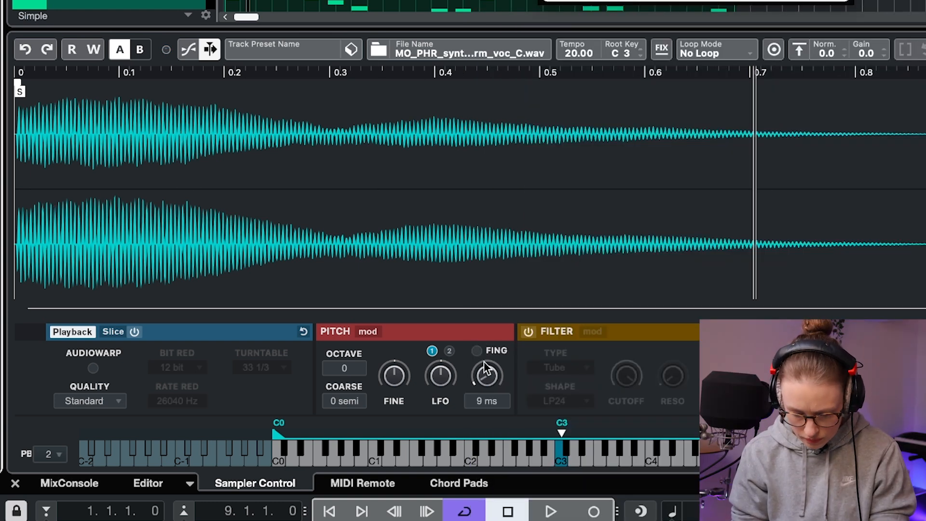
left_click_drag(484, 363, 482, 351)
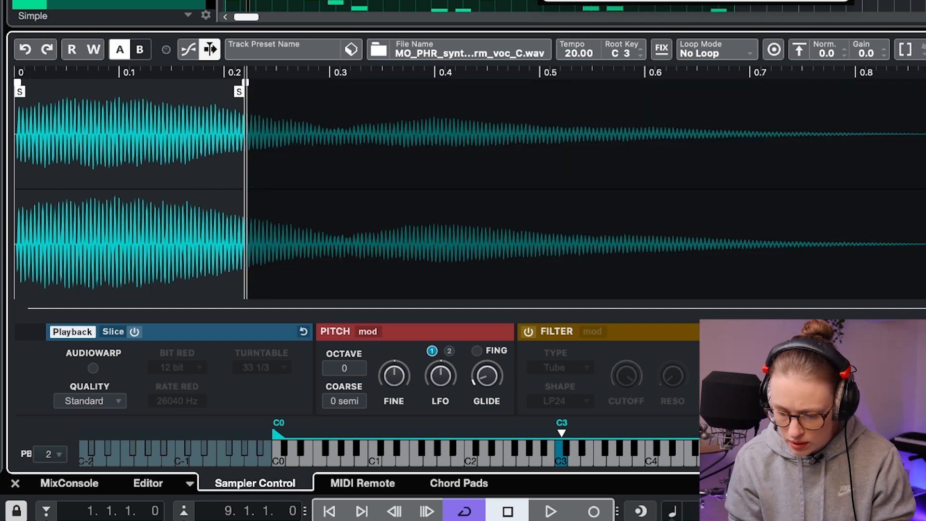
Step: Set the voc_C sample's loop mode to Continuous and place its loop from about 0.06 to 0.16 seconds
left_click(731, 49)
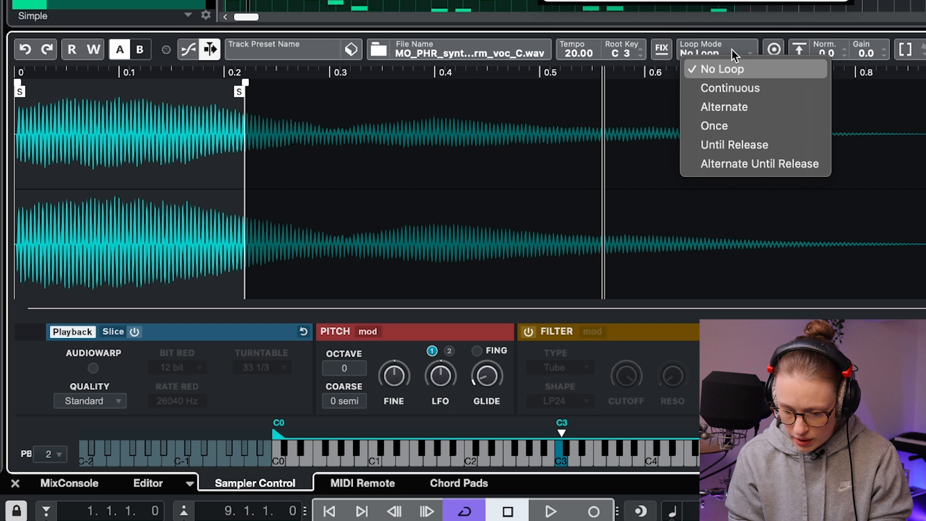
left_click(739, 89)
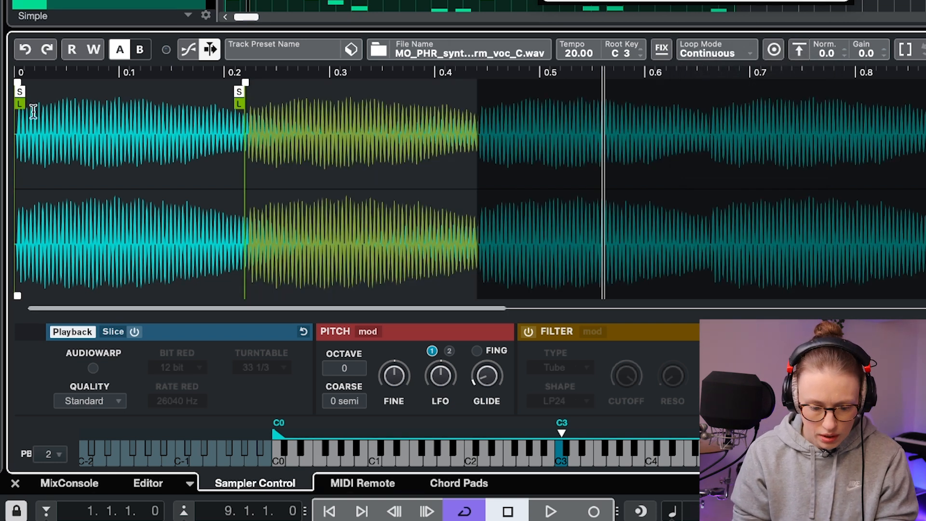
left_click_drag(20, 103, 80, 104)
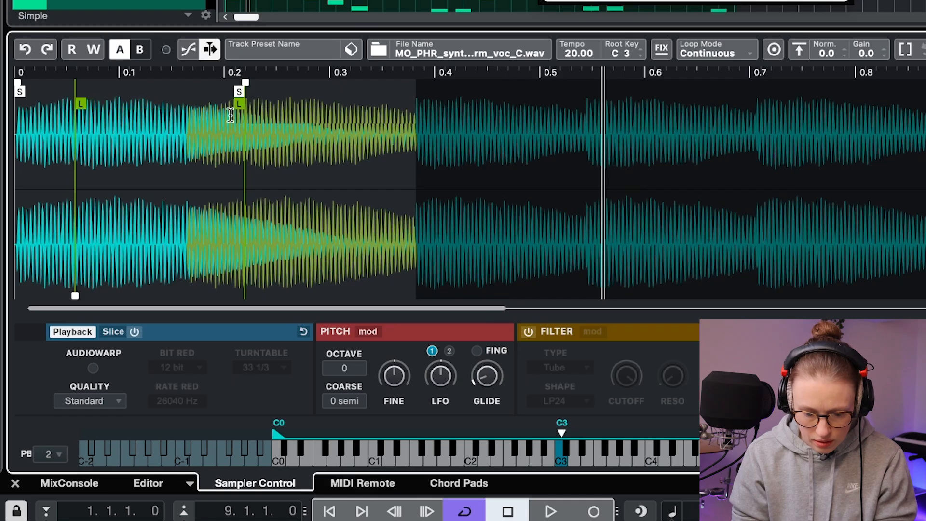
left_click_drag(240, 106, 144, 104)
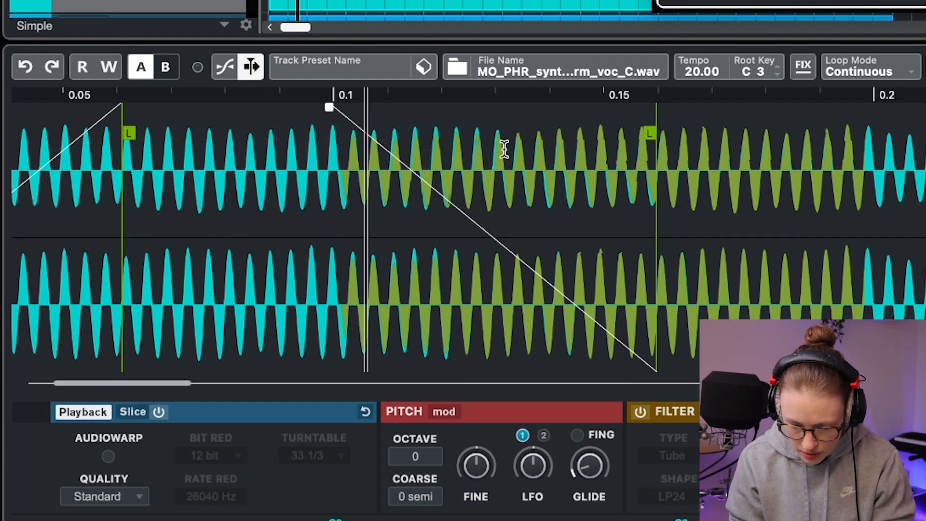
scroll(434, 178, "down", 4)
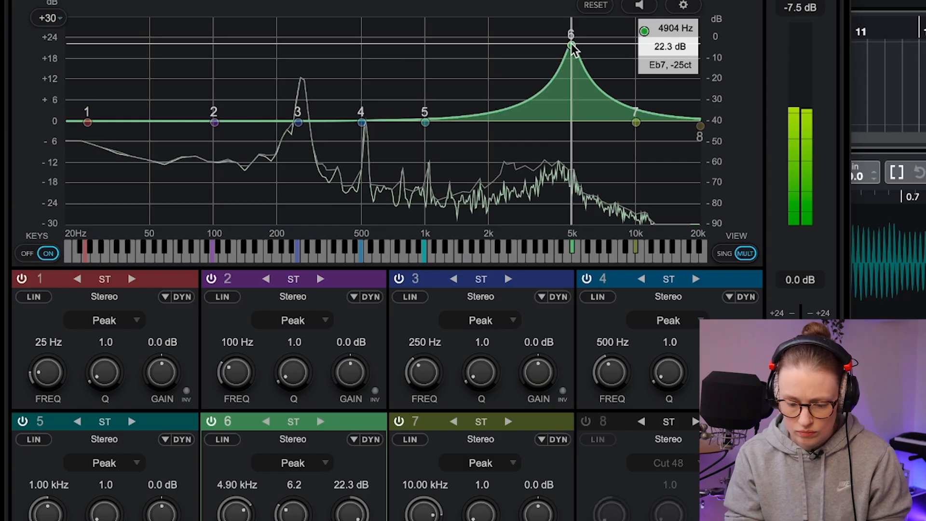
Step: Turn EQ band 6 into a cut of about 12 dB near 2.6 kHz and lower the frequency of band 8's high cut
left_click_drag(572, 44, 519, 138)
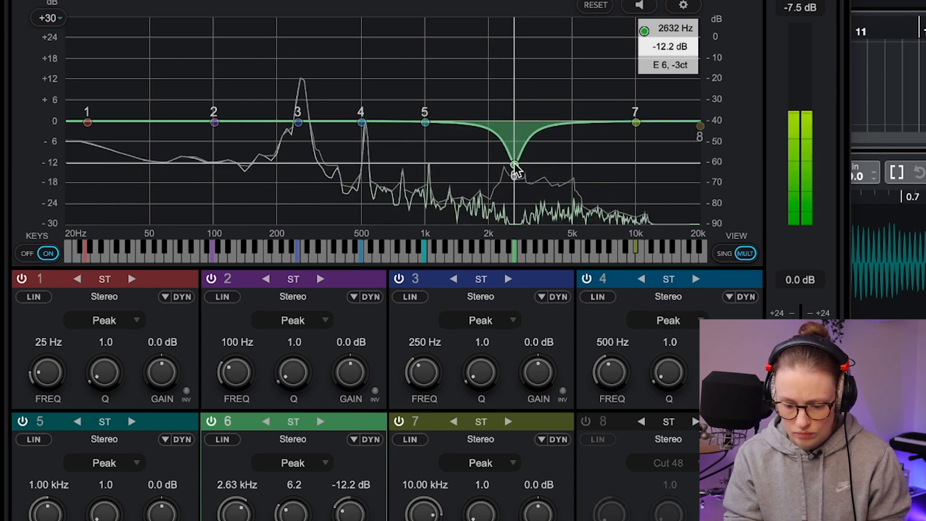
left_click_drag(516, 170, 524, 165)
left_click_drag(699, 126, 675, 122)
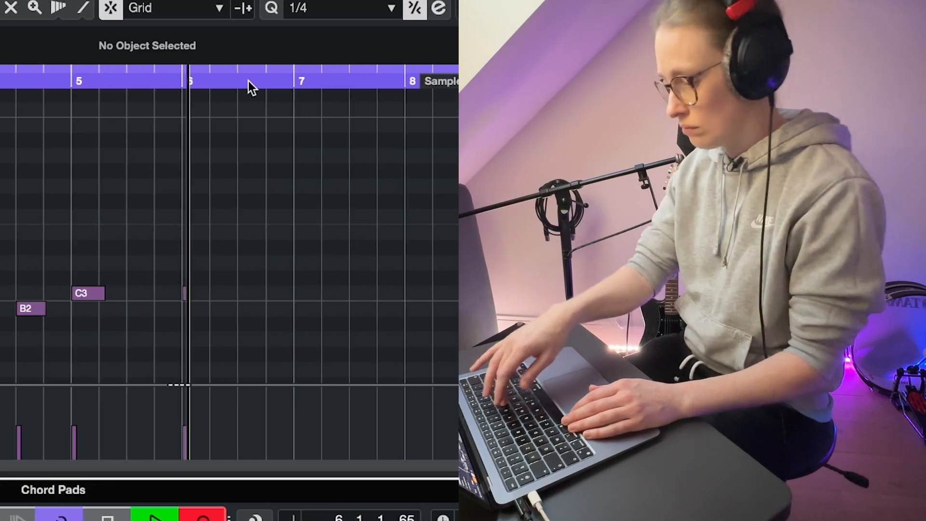
Step: Record the remaining C3 notes at the bar starts on Sampler Track 09 and quantize the lengths of all its notes
key("i")
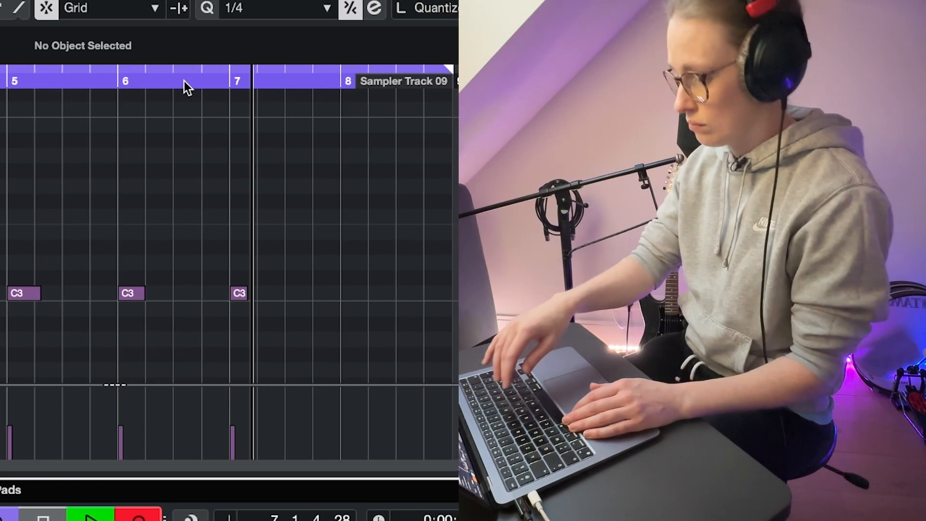
key("i")
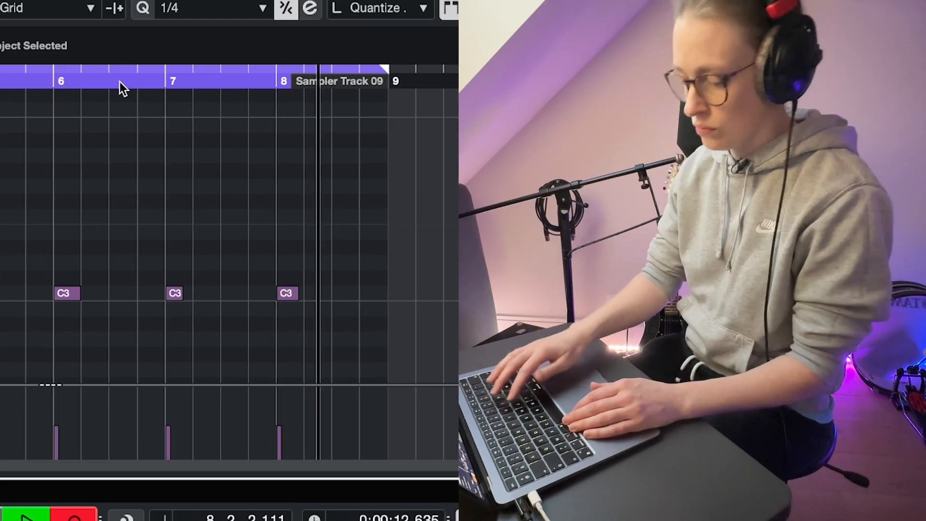
key("u")
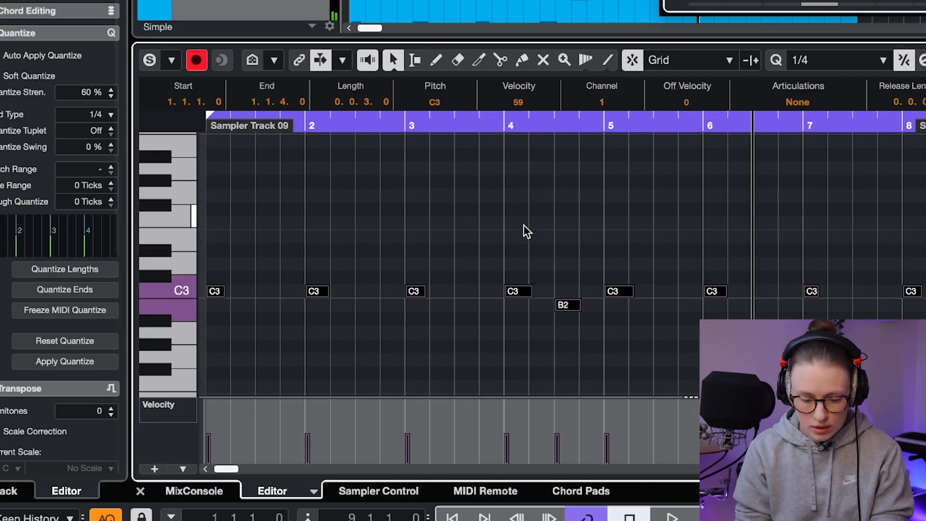
left_click(46, 269)
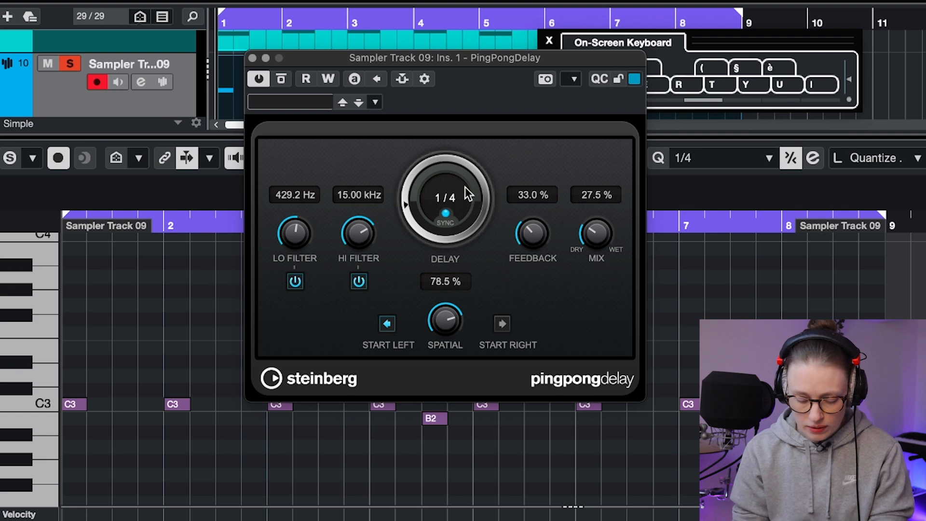
key("space")
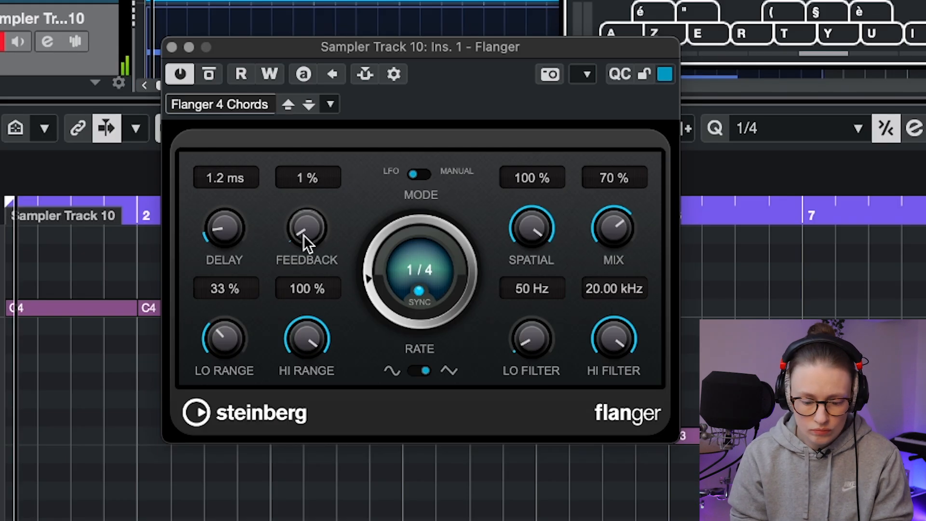
Step: Raise the Flanger's feedback on Sampler Track 10 to about 38 % and move the EQ's band 1 low cut up to about 150 Hz
left_click_drag(306, 226, 305, 150)
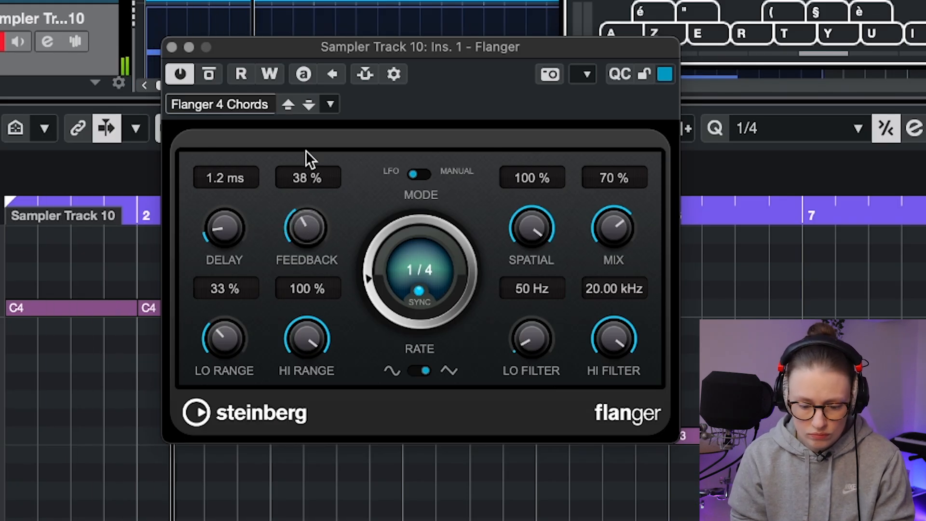
left_click_drag(311, 107, 311, 77)
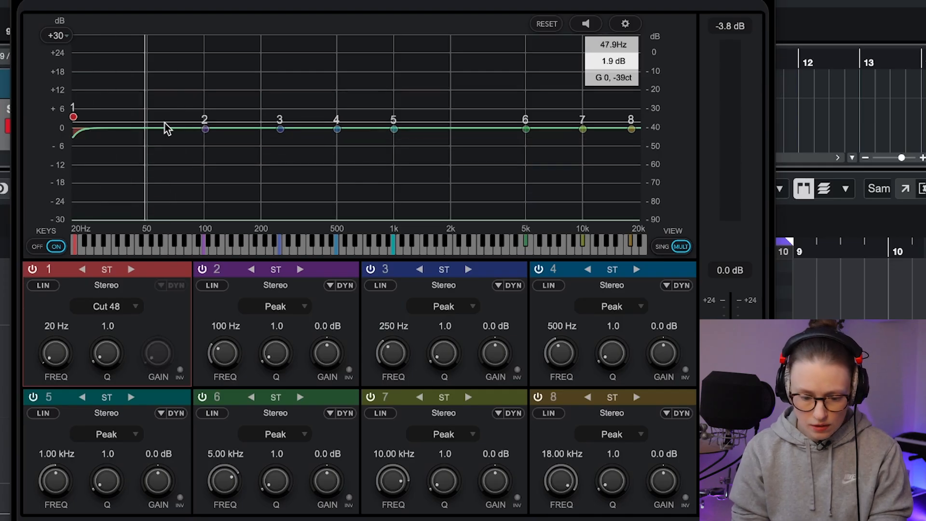
key("space")
left_click_drag(76, 117, 239, 118)
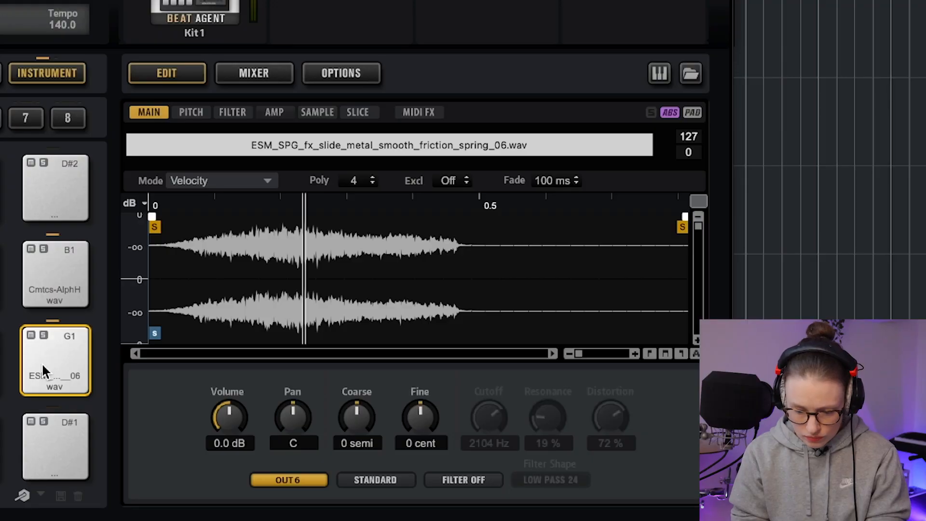
Step: Trim the metal friction spring sample on pad G1 to about 0.12–0.33 seconds, with a short fade-in and fade-out
left_click(46, 374)
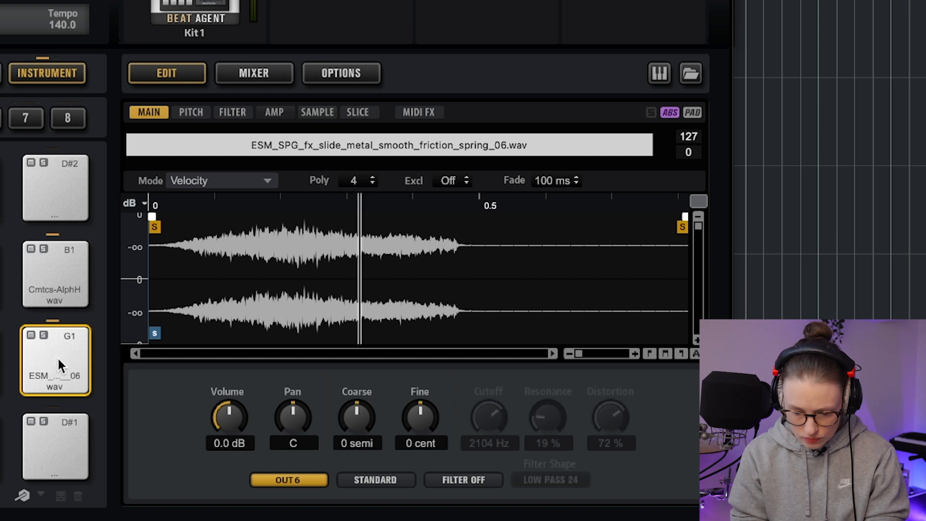
left_click_drag(154, 226, 232, 225)
left_click(84, 343)
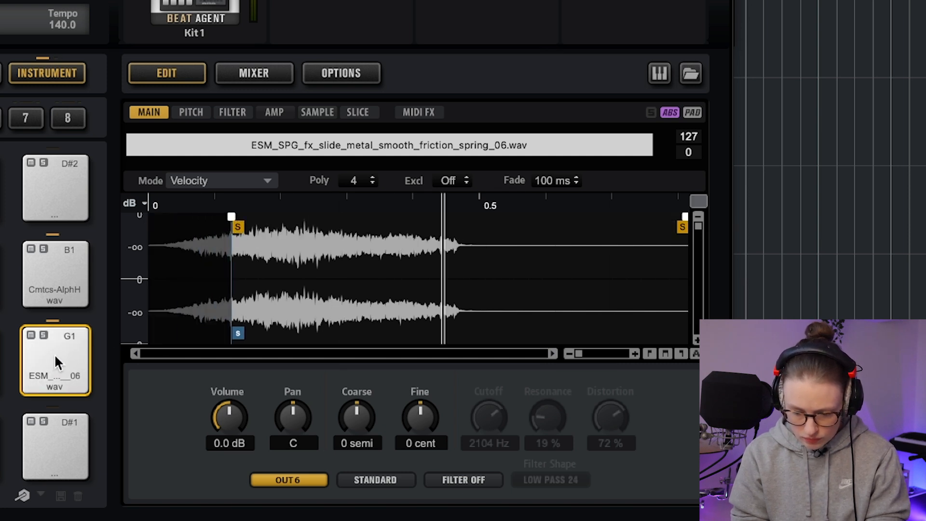
mouse_move(684, 226)
left_mouse_down()
mouse_move(336, 233)
mouse_move(361, 234)
left_mouse_up()
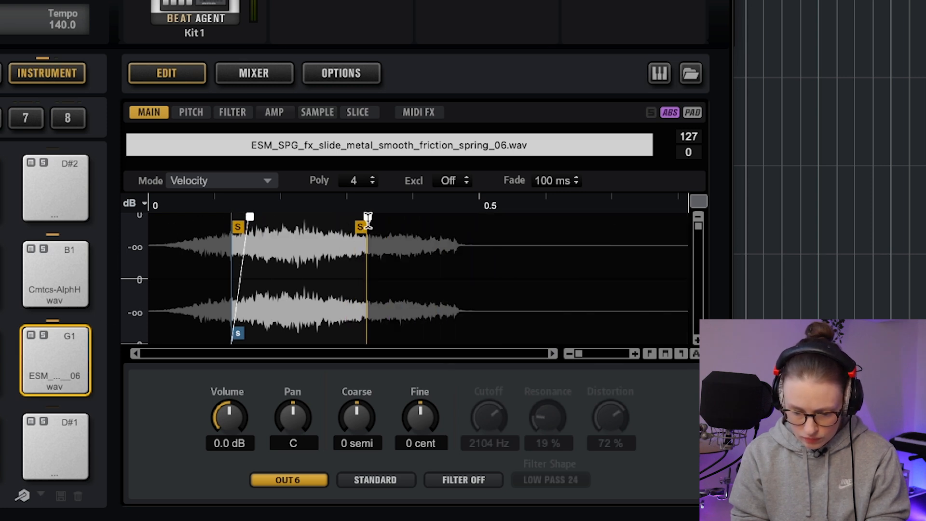
left_click(71, 339)
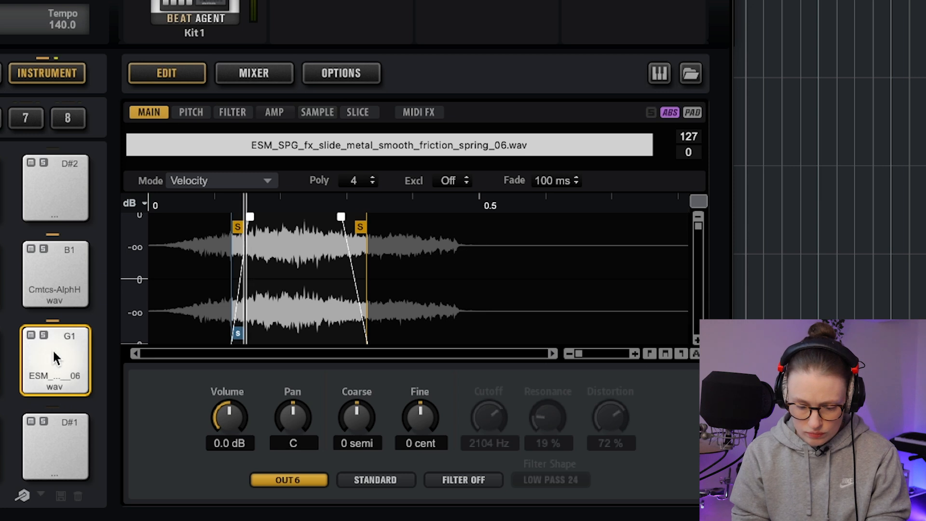
Step: Audition pad G1 and set its coarse tuning to -8 semitones
left_click(54, 352)
left_click(54, 352)
left_click_drag(355, 419, 352, 474)
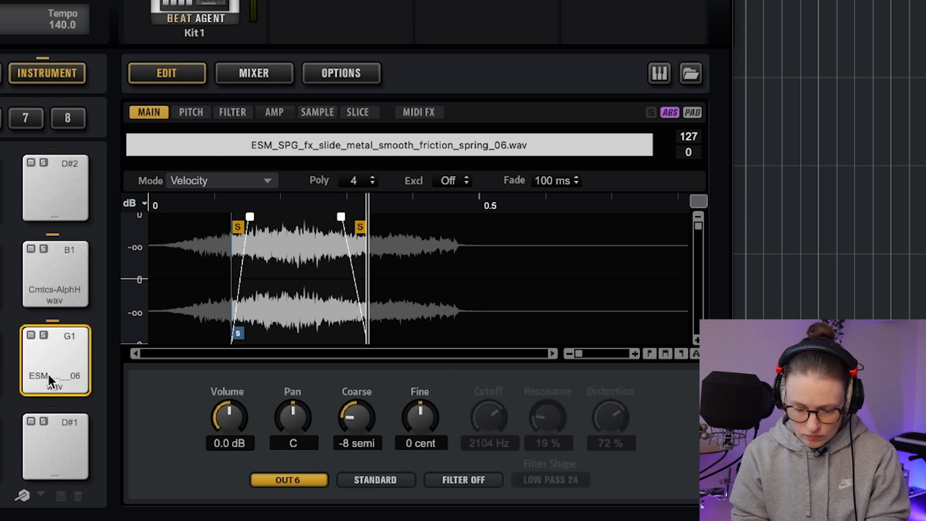
Step: Set the filter type of pad G1 to Tube Drive, then audition the pad and play it within the pattern
left_click(35, 367)
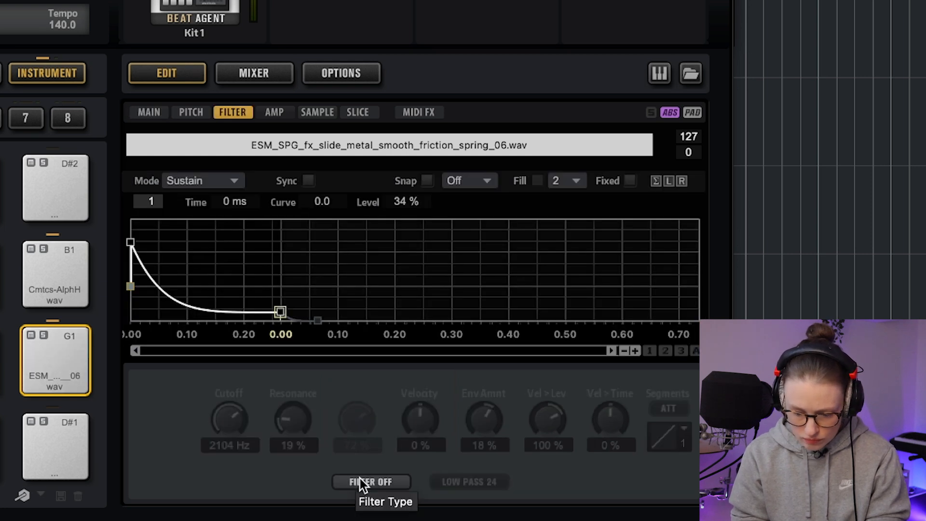
left_click(361, 482)
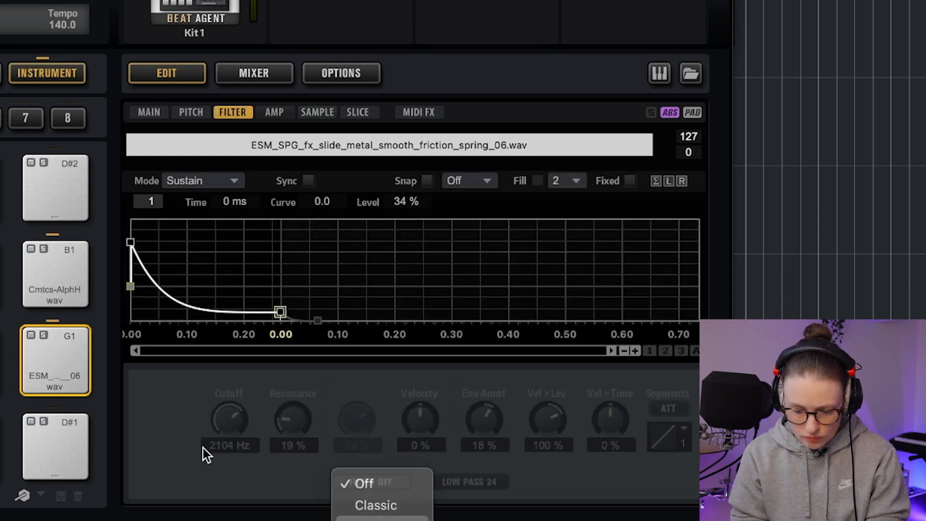
left_click(51, 370)
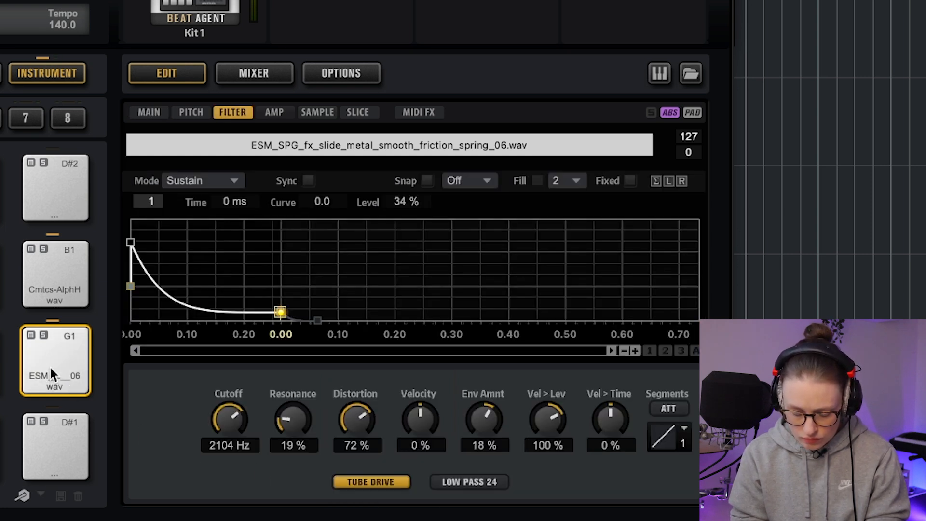
left_click(50, 369)
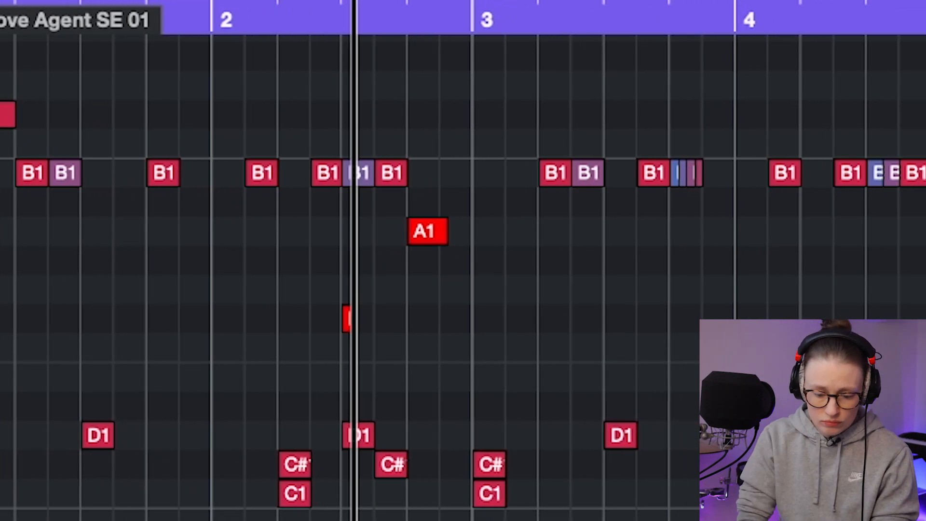
key("space")
left_click(394, 234)
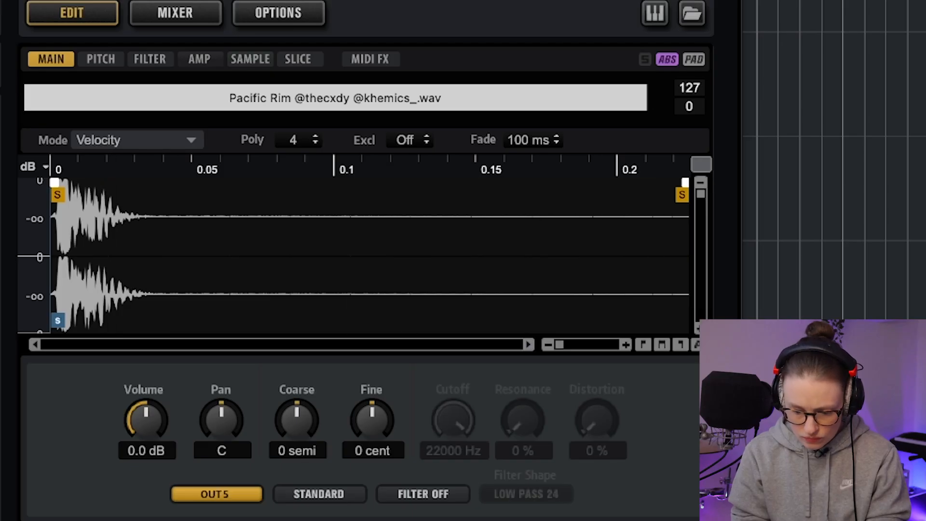
Step: Reverse the Pacific Rim sample and trim its sample start to about 8902, with a short fade-in
left_click(255, 56)
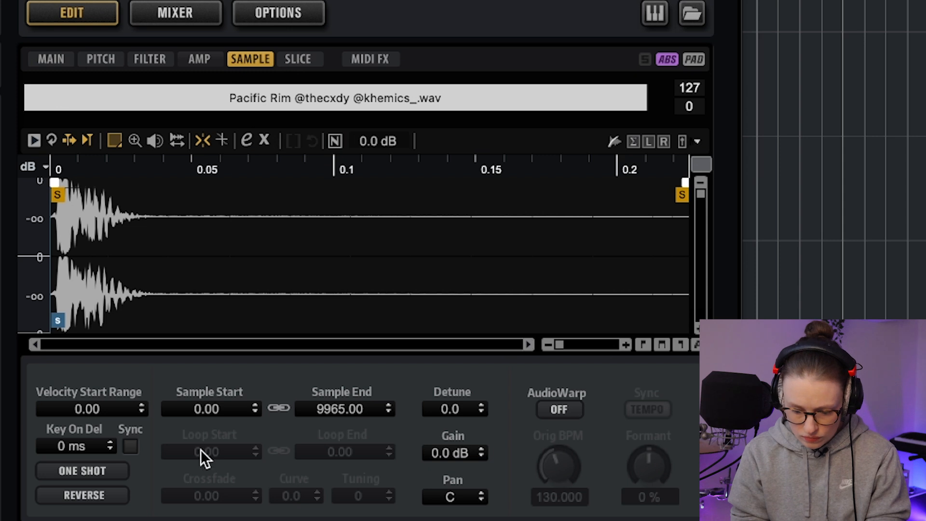
left_click(86, 494)
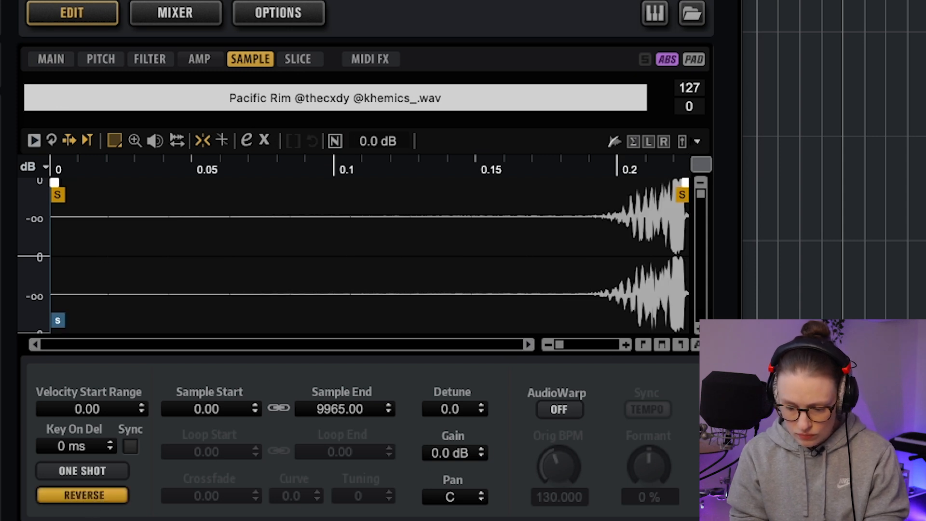
left_click_drag(56, 197, 636, 181)
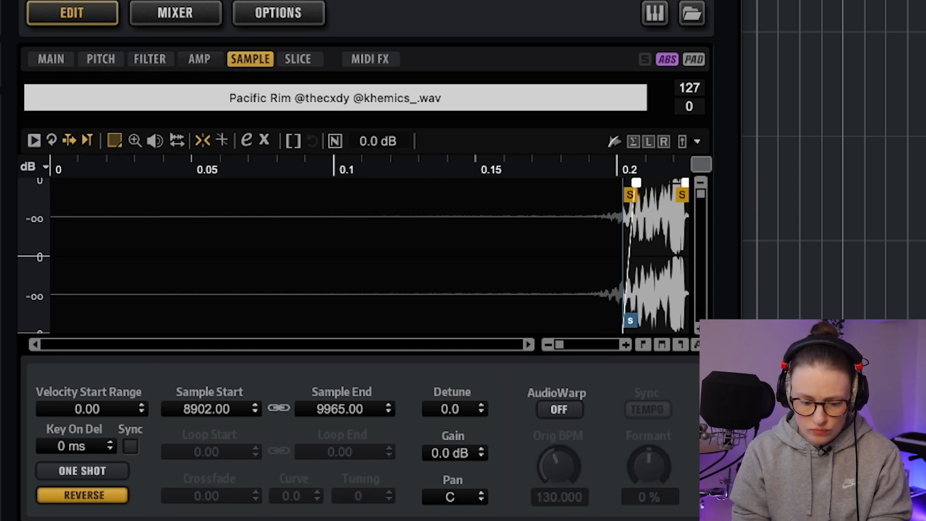
left_click(53, 60)
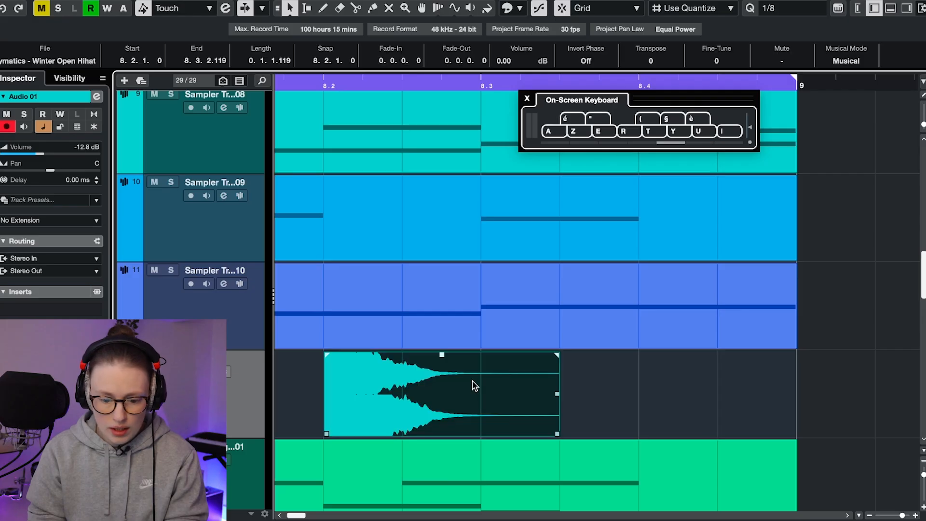
Step: Reverse the Winter Open Hihat audio event at bar 8.2 on the Audio 01 track
left_click(172, 1)
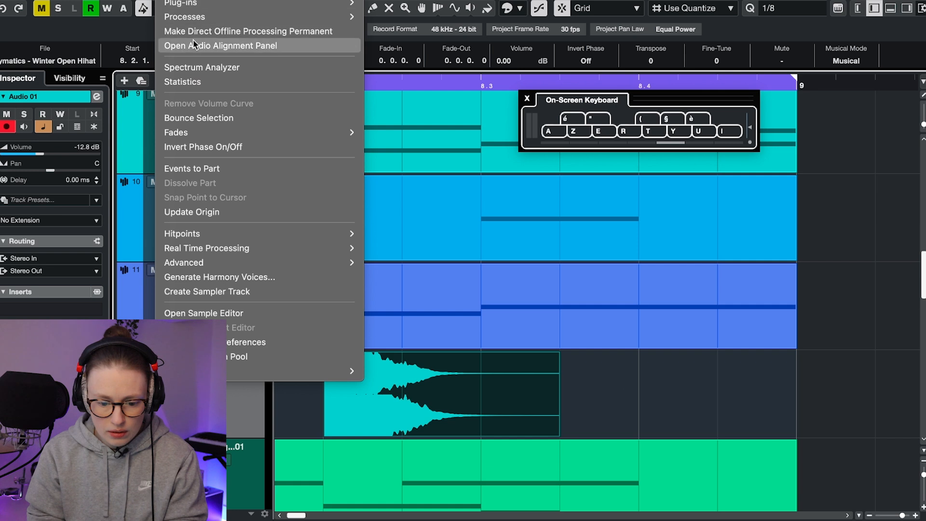
mouse_move(213, 21)
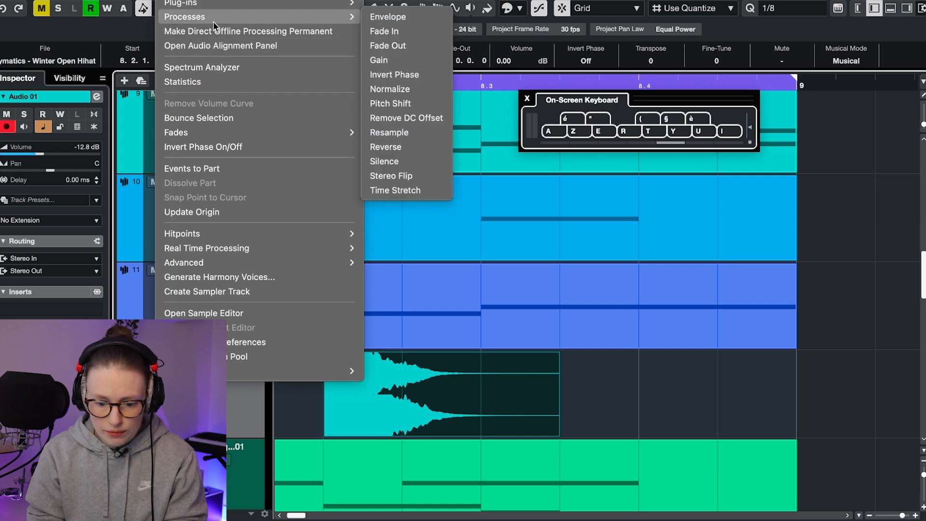
left_click(398, 147)
Step: Move the reversed hi-hat to 8.3.3 so it ends at bar 9, using Cursor snap, then restore Grid snap and play from 8.2
left_click(586, 8)
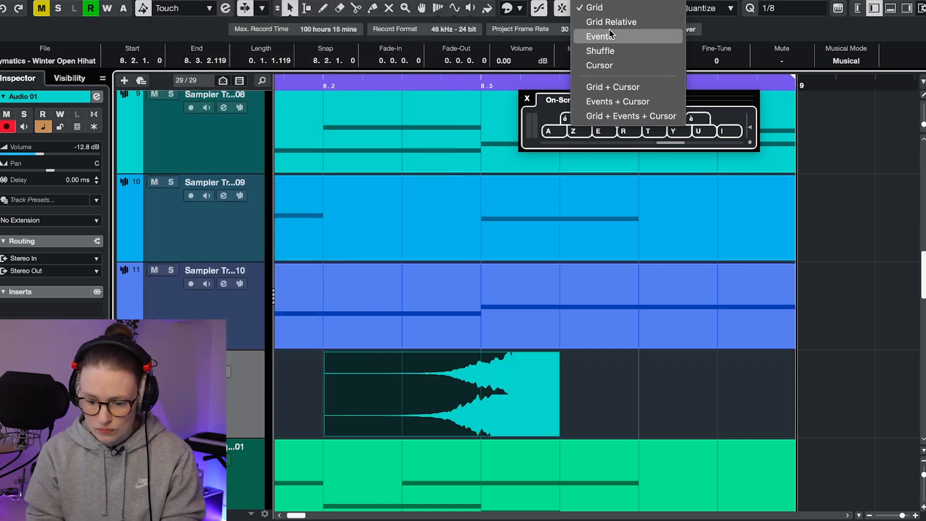
left_click(610, 65)
left_click_drag(460, 407, 695, 405)
left_click(586, 8)
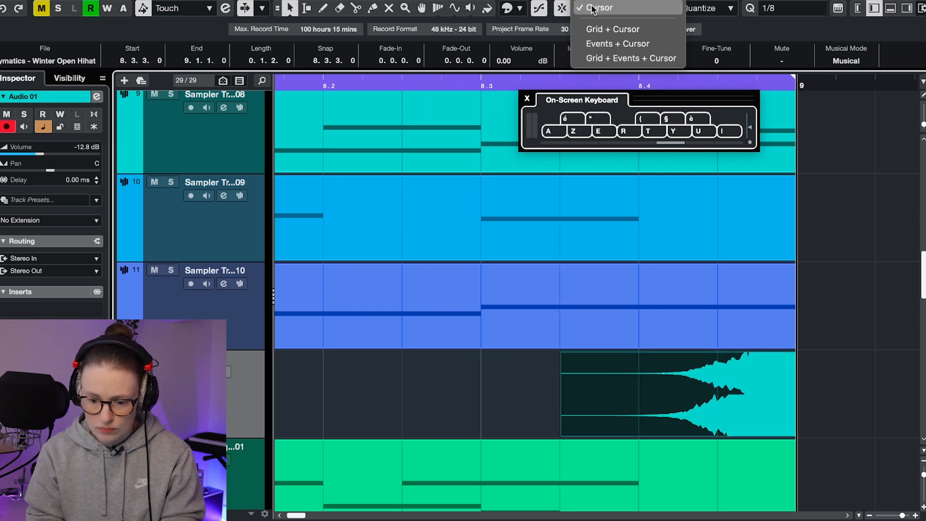
left_click(594, 0)
left_click(319, 84)
key("space")
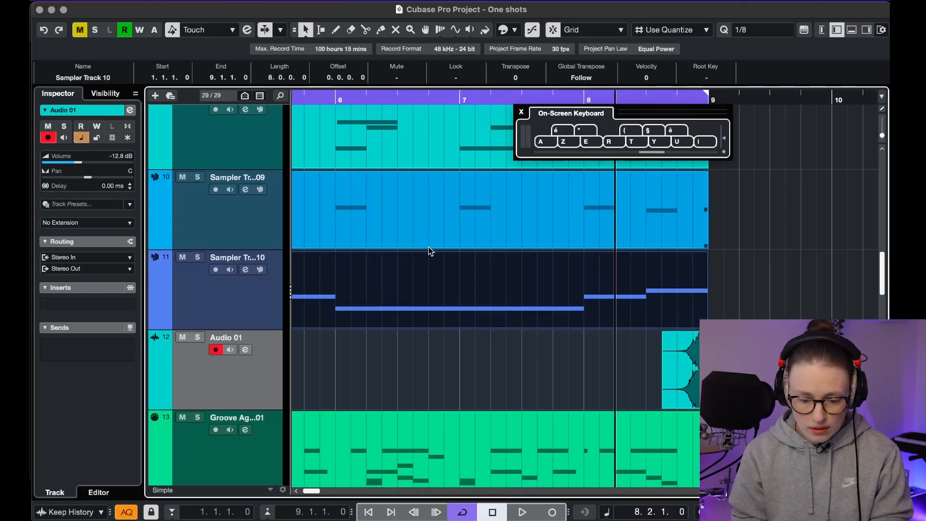
Step: Play back the audio clips on the Audio 02 and Audio 03 tracks from bar 10
scroll(428, 247, "left", 1)
scroll(428, 247, "up", 1)
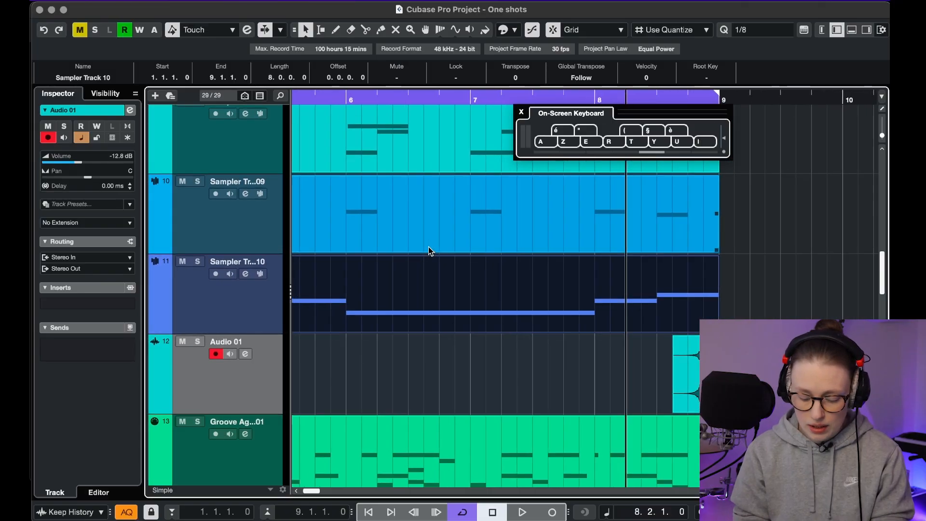
left_click(434, 257)
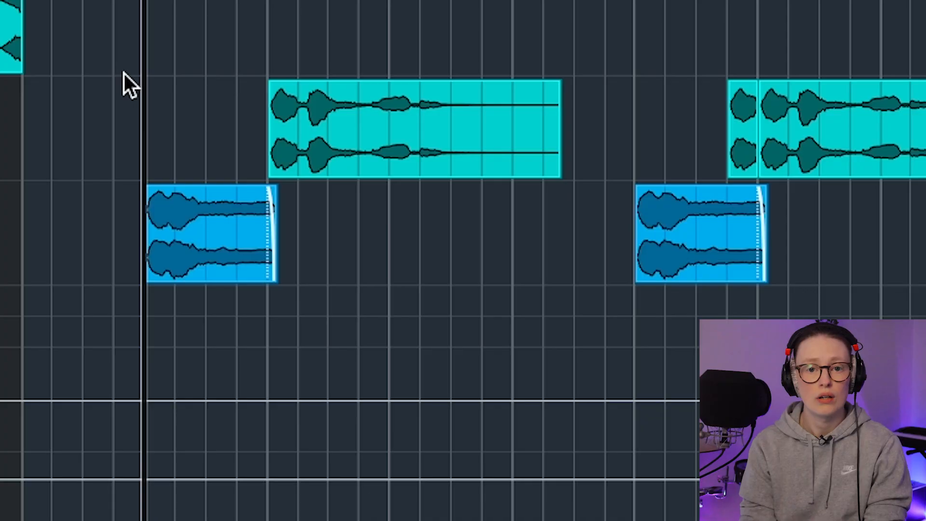
key("space")
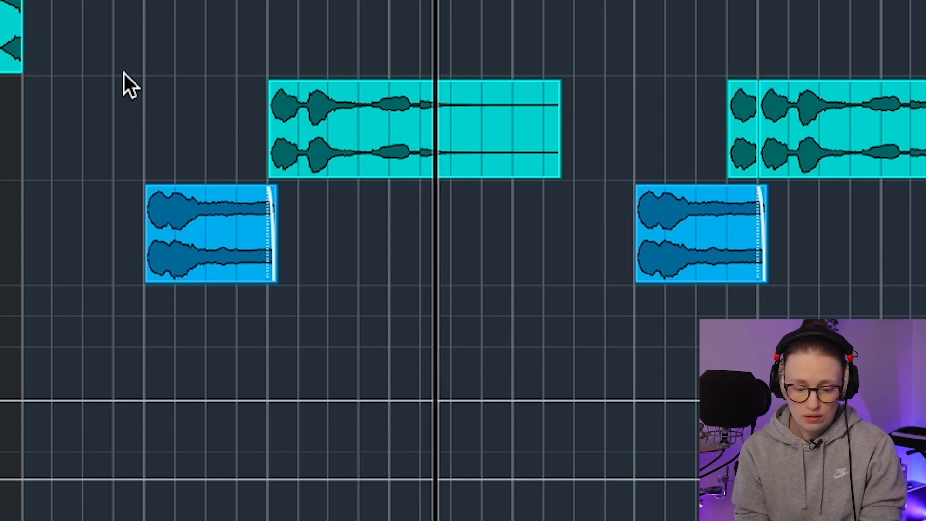
key("space")
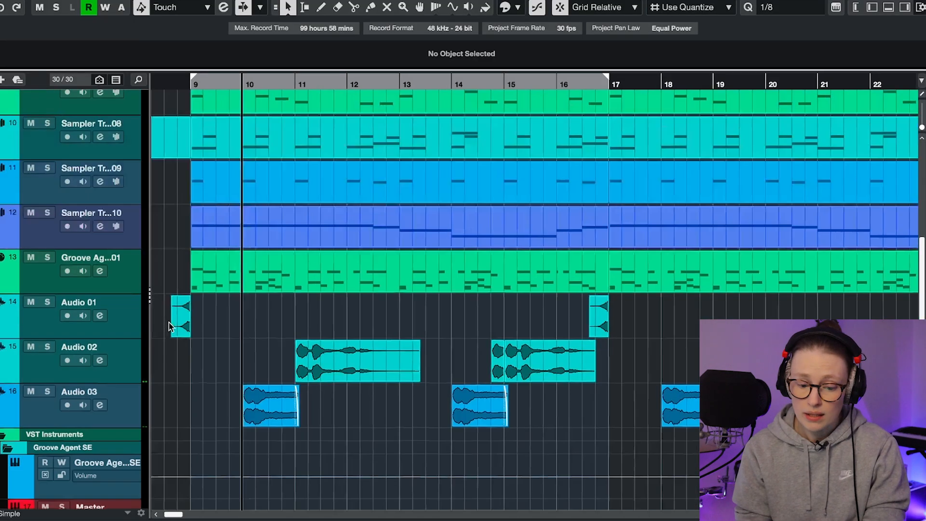
Step: Play the full arrangement from bar 1 and examine how all tracks are laid out through bar 25
scroll(169, 322, "up", 10)
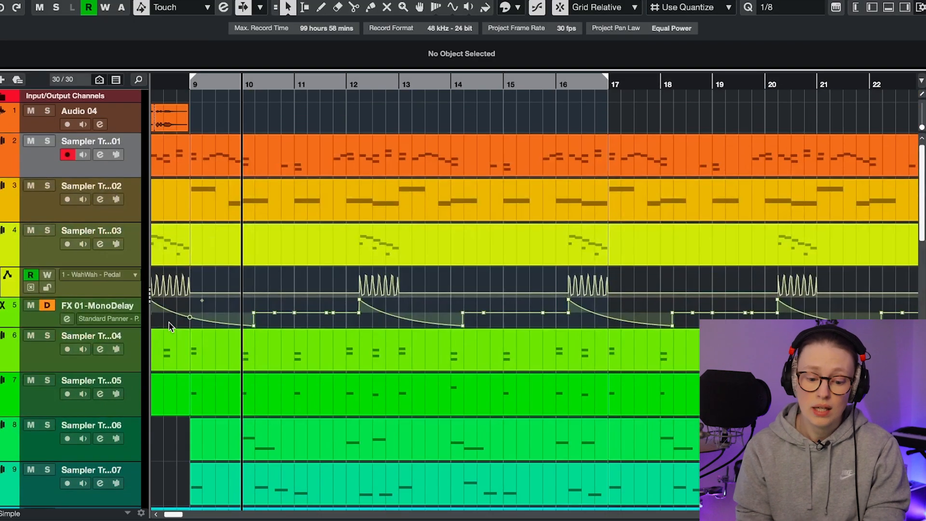
scroll(247, 107, "left", 3)
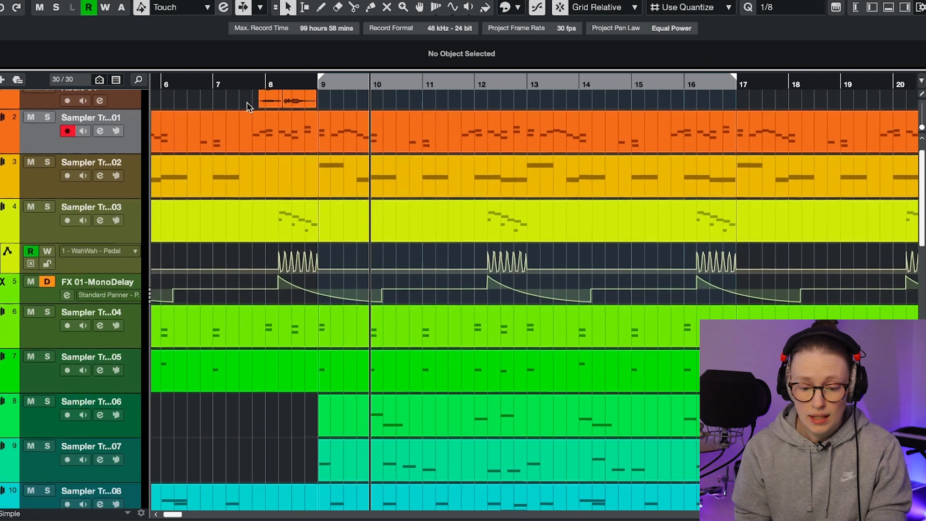
scroll(246, 107, "down", 1)
scroll(247, 102, "down", 5)
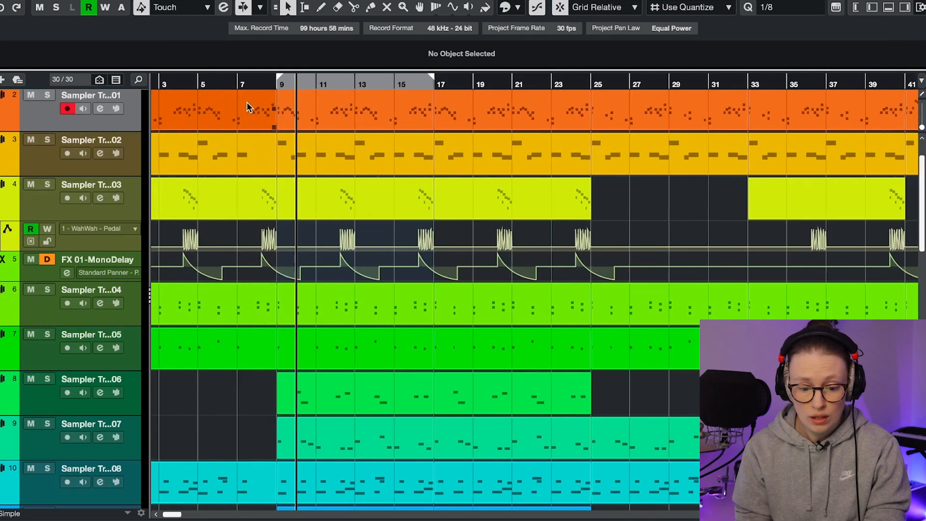
left_click_drag(175, 83, 154, 82)
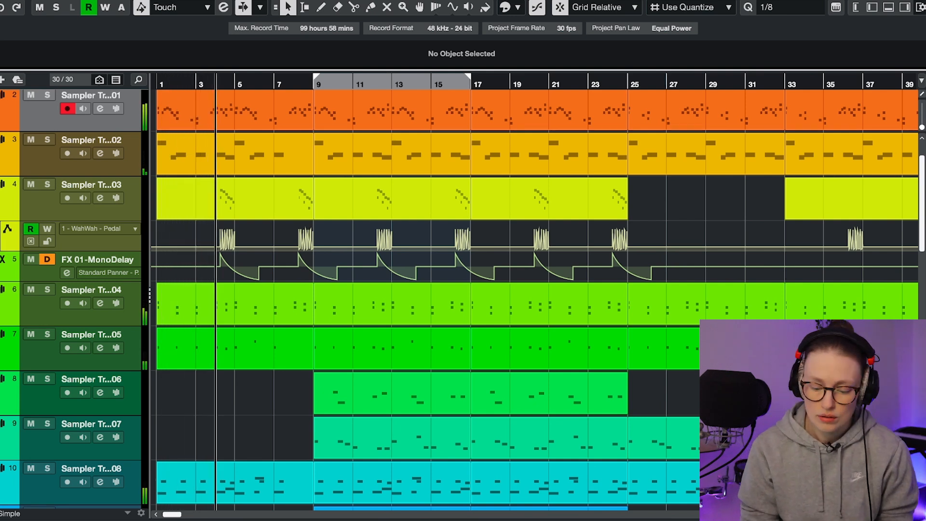
left_click(200, 107)
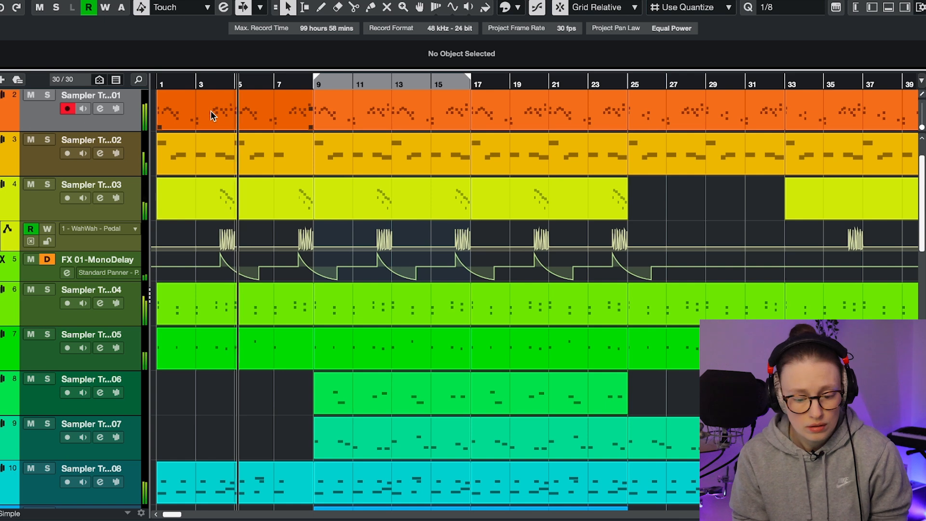
scroll(436, 300, "down", 5)
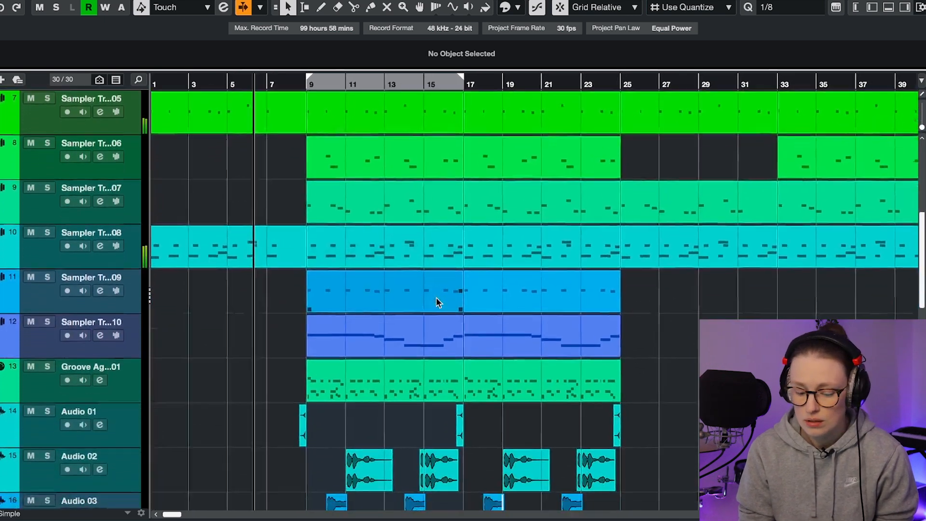
scroll(437, 300, "down", 1)
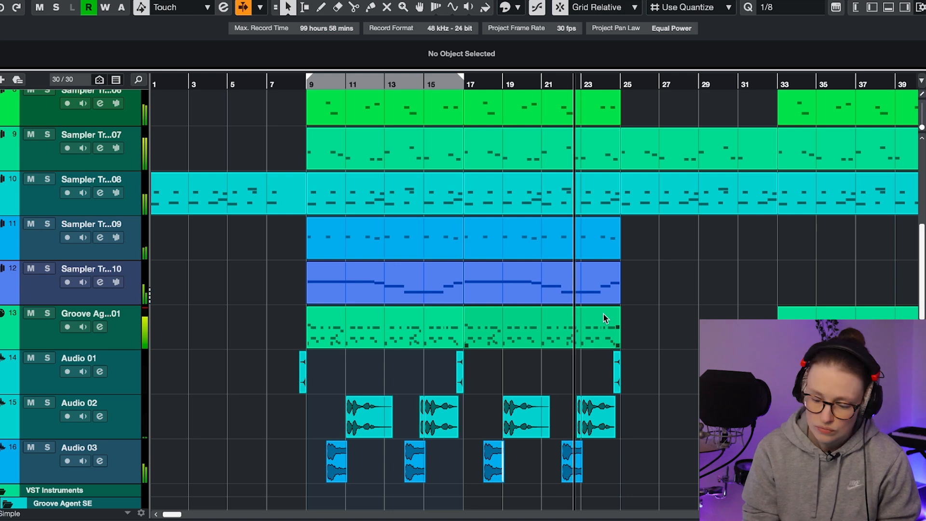
Step: Follow the playback through bars 25 to 49, examining which sampler tracks drop out and return
scroll(603, 314, "right", 10)
scroll(603, 314, "up", 3)
scroll(606, 318, "right", 6)
scroll(605, 318, "up", 4)
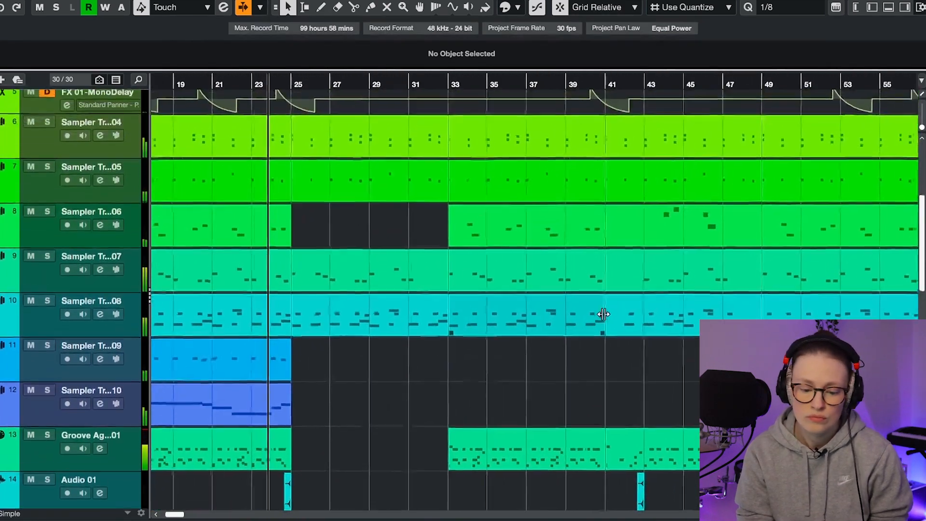
scroll(603, 314, "right", 2)
scroll(603, 314, "up", 3)
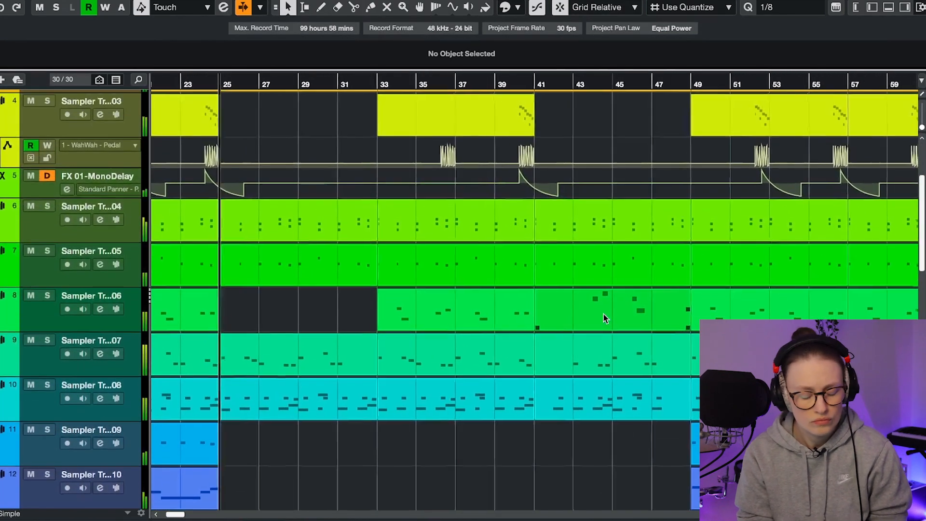
scroll(603, 318, "right", 1)
scroll(603, 319, "up", 1)
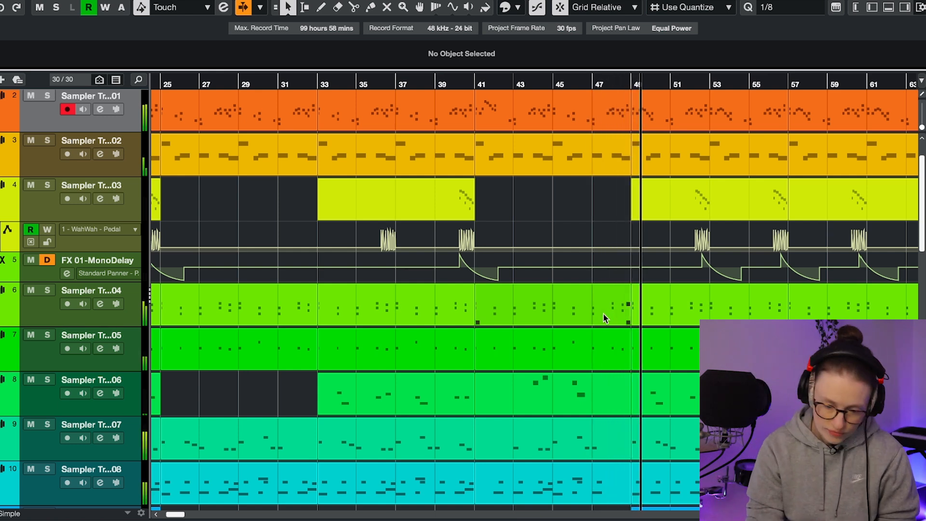
Step: Continue listening from bar 49, examining the bass, percussion and audio clip layers and the section after bar 65
scroll(605, 318, "down", 3)
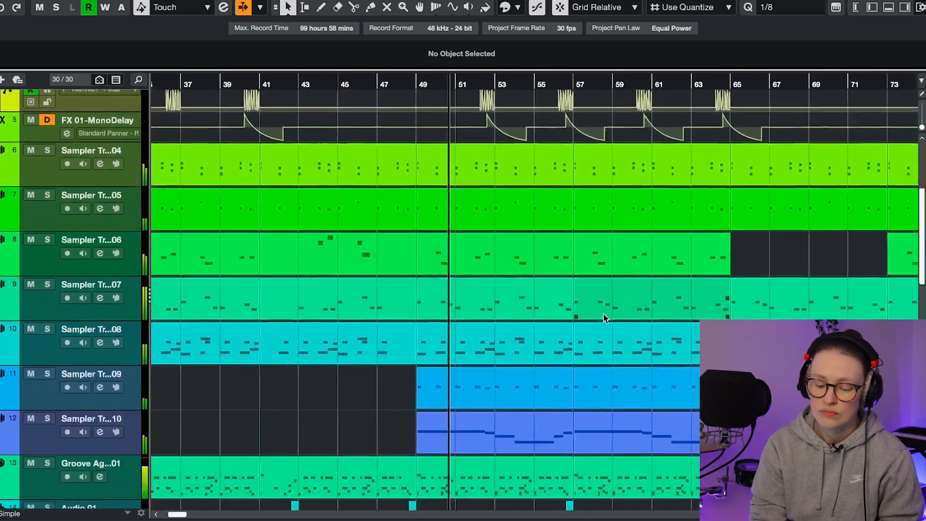
scroll(605, 318, "down", 3)
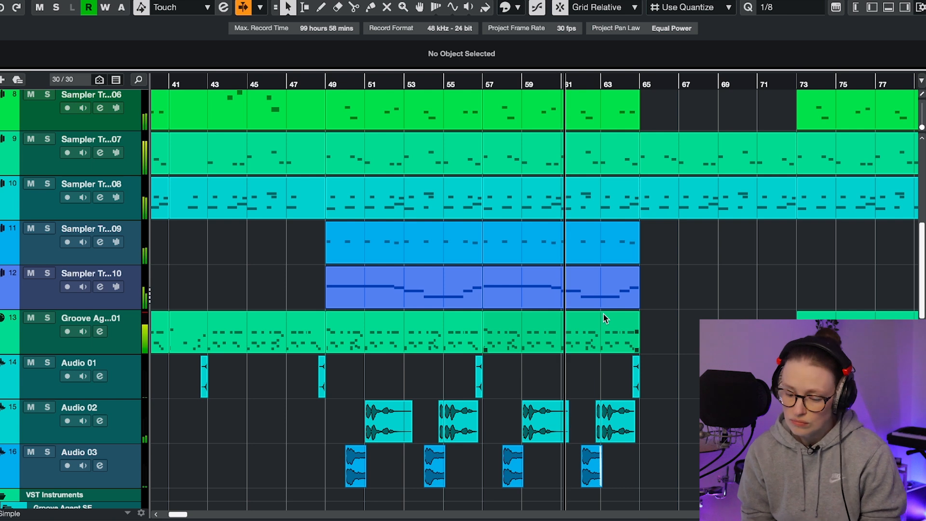
scroll(602, 313, "right", 7)
scroll(603, 313, "up", 5)
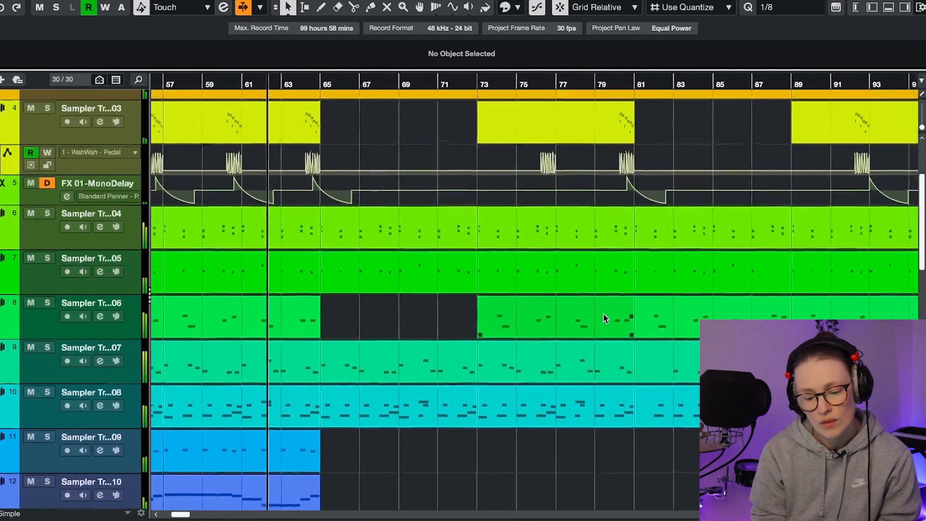
scroll(605, 318, "right", 2)
scroll(605, 319, "up", 4)
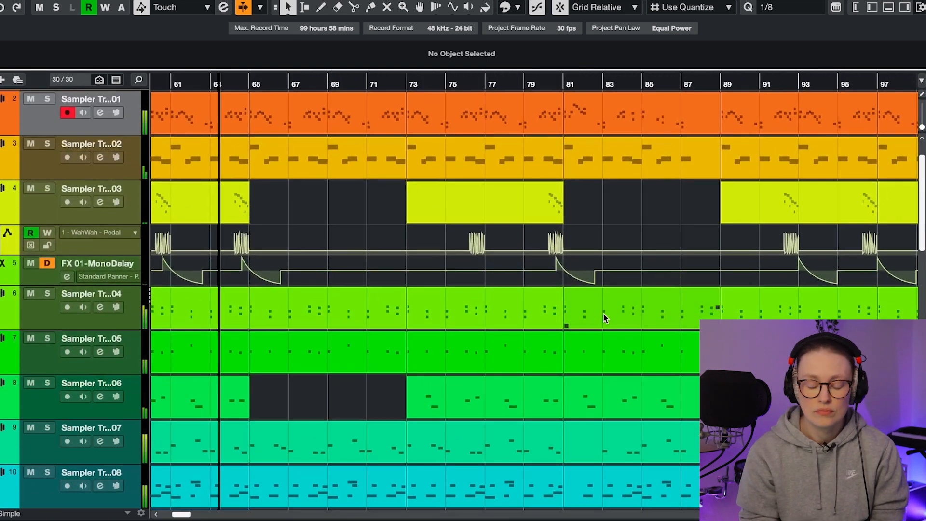